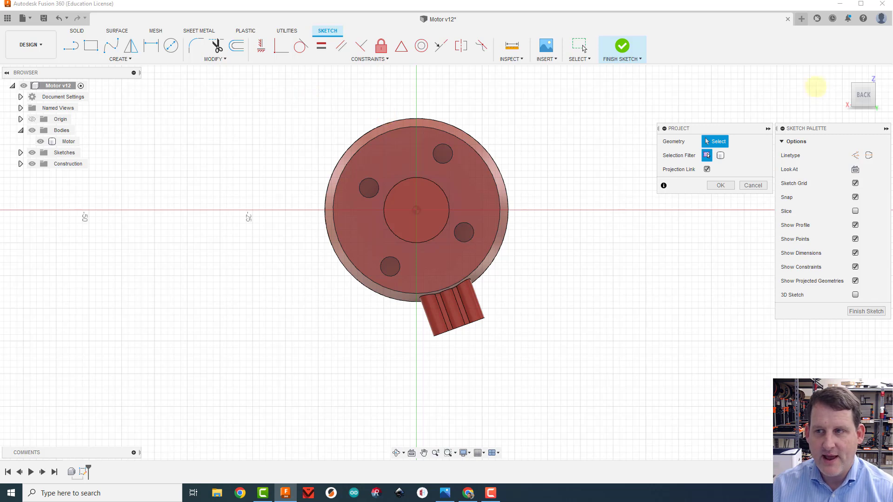
Project the outer circular edge of the motor housing into the sketch with the projection link kept on
{"action": "left_click_drag", "start_coordinate": [863, 94], "coordinate": [758, 93]}
{"action": "left_click", "coordinate": [498, 139]}
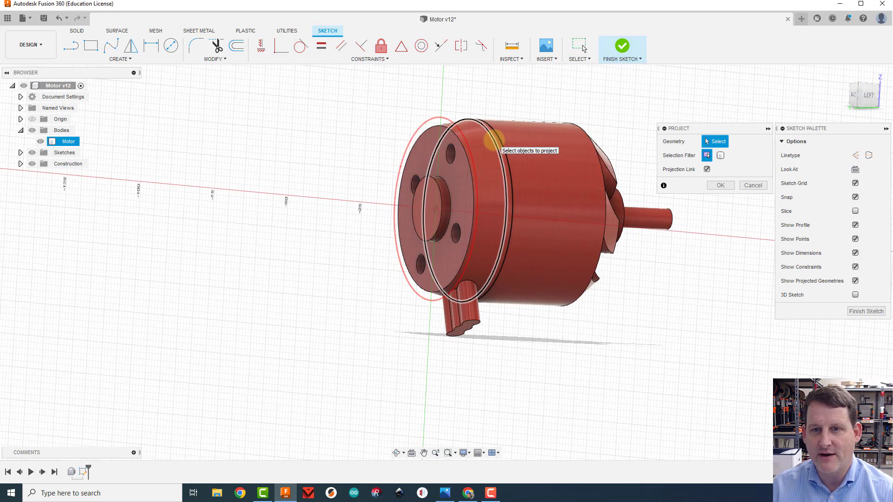
{"action": "left_click", "coordinate": [493, 140]}
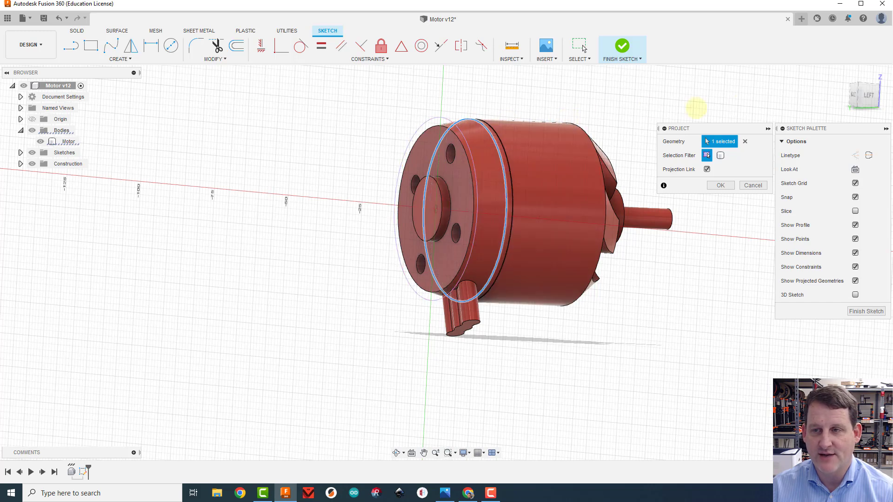
{"action": "left_click", "coordinate": [853, 93]}
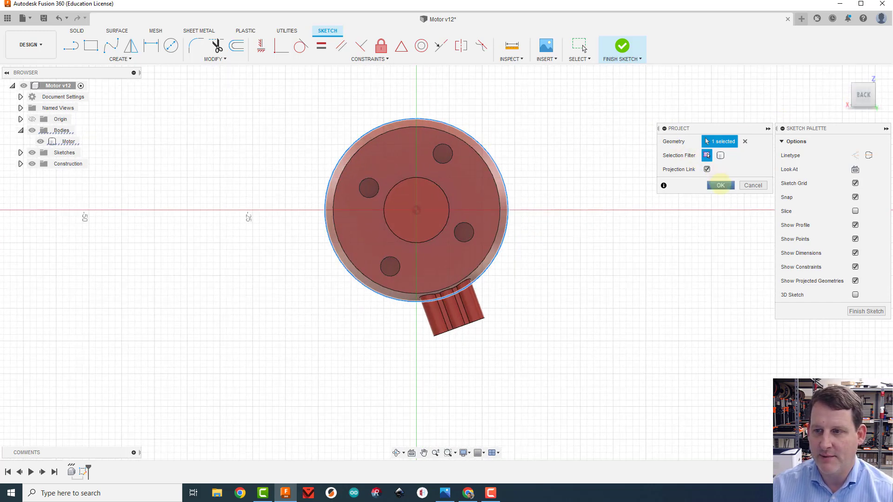
{"action": "left_click", "coordinate": [720, 186]}
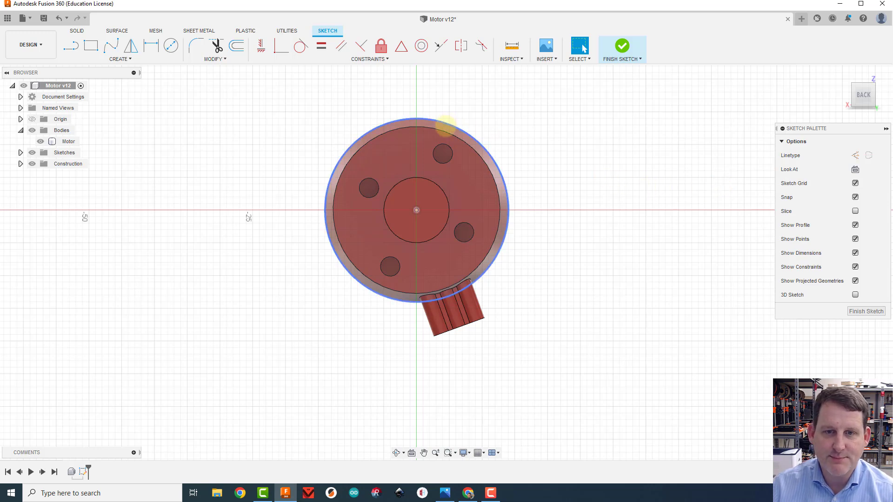
Offset the projected circle 2 mm outward with the Motor body hidden, and show the motor again
{"action": "left_click", "coordinate": [40, 141]}
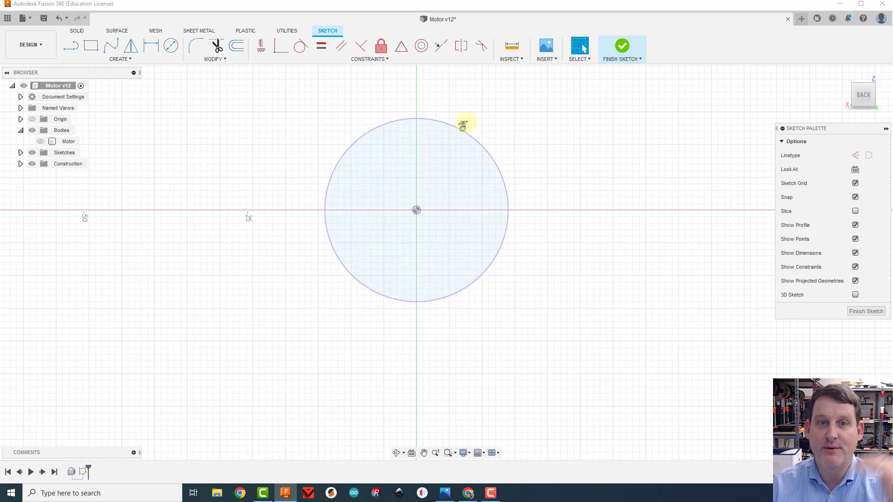
{"action": "left_click", "coordinate": [237, 46]}
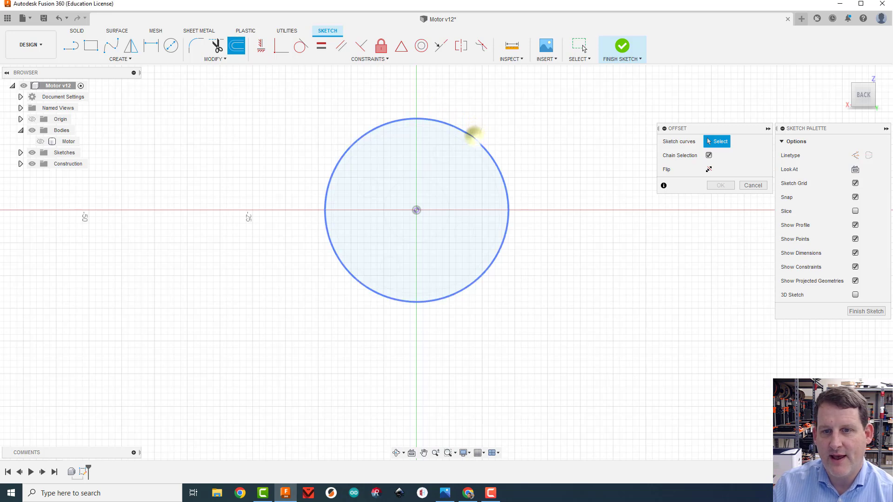
{"action": "left_click", "coordinate": [474, 134]}
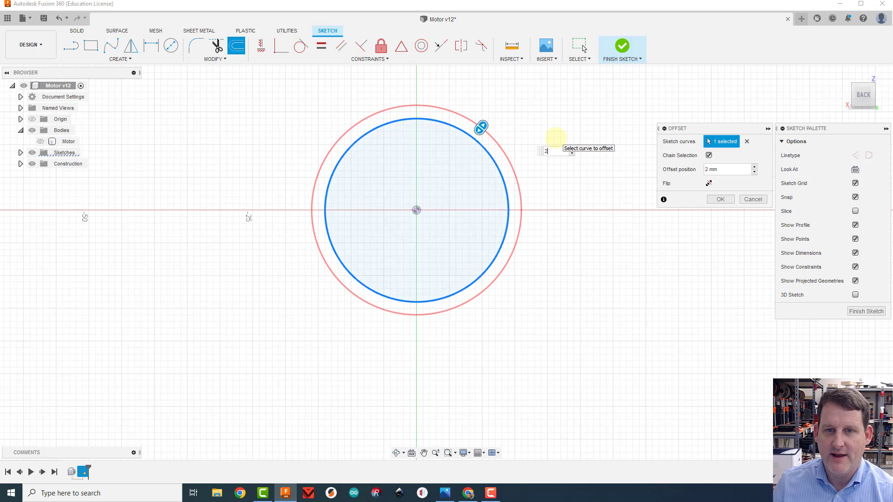
{"action": "key", "text": "Return"}
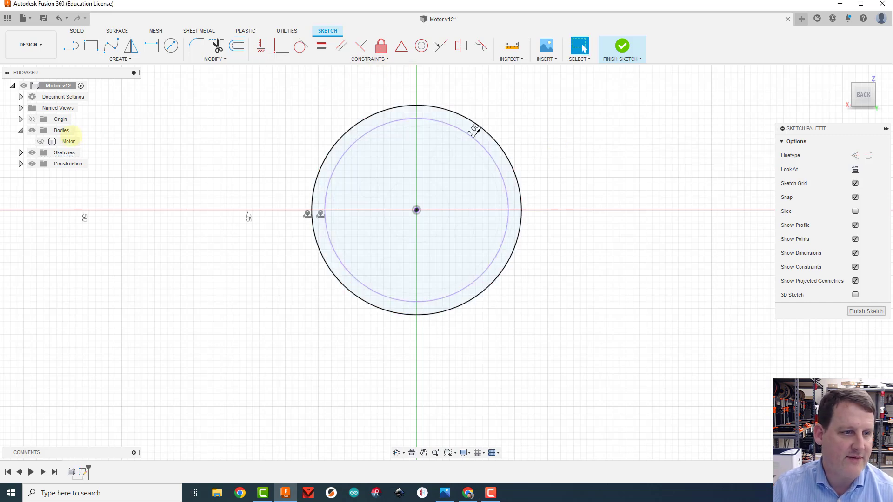
{"action": "left_click", "coordinate": [40, 141]}
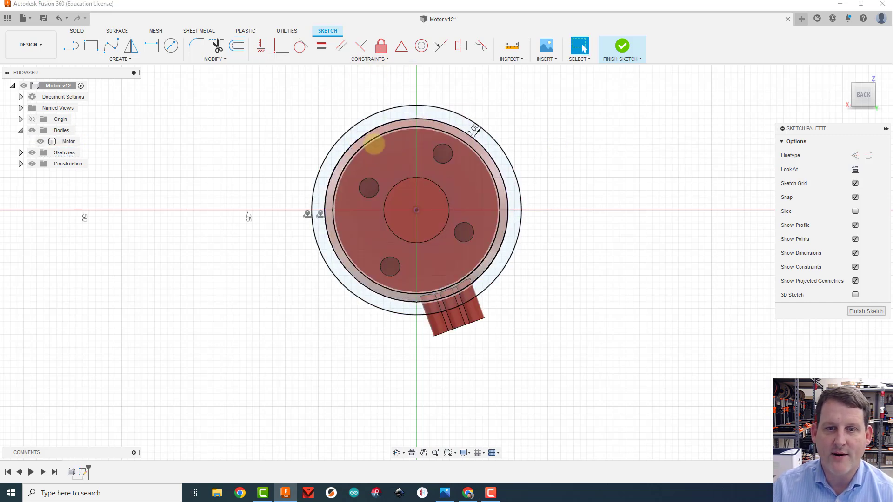
Start an extrusion of the two outer rings and the motor's end face, leaving out the centre circle and four screw holes
{"action": "left_click_drag", "start_coordinate": [860, 96], "coordinate": [839, 99]}
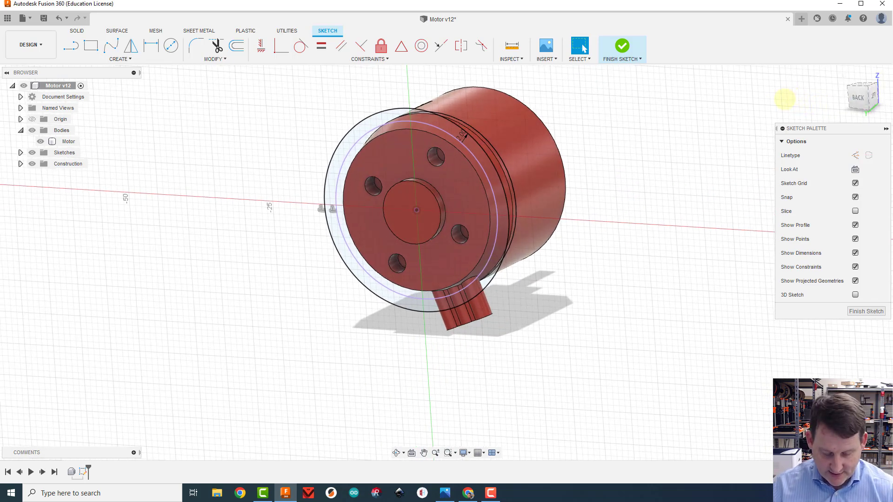
{"action": "key", "text": "e"}
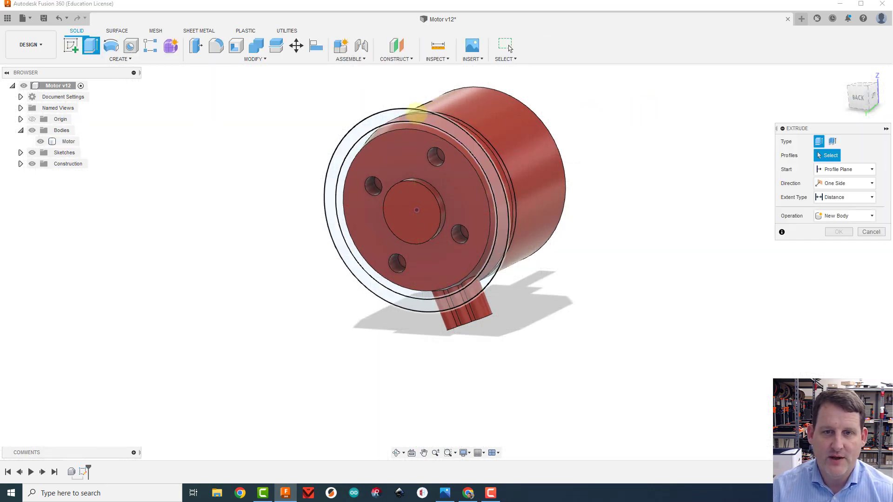
{"action": "left_click", "coordinate": [414, 113]}
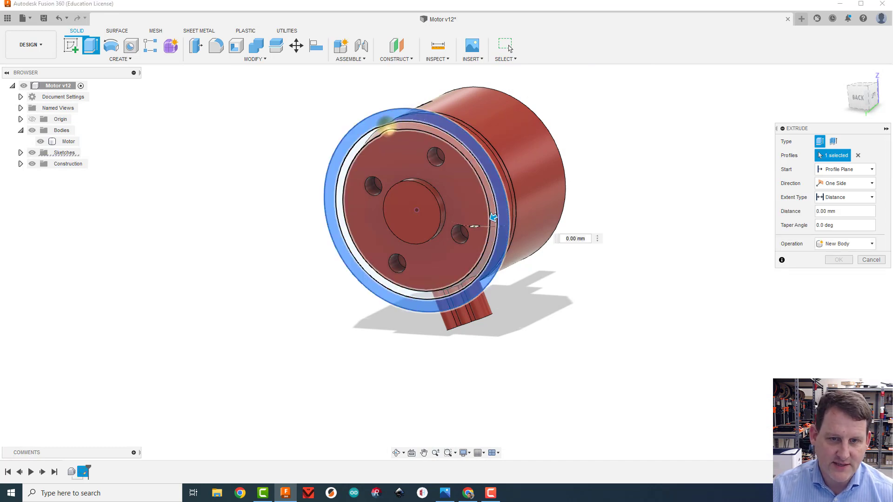
{"action": "left_click", "coordinate": [397, 155]}
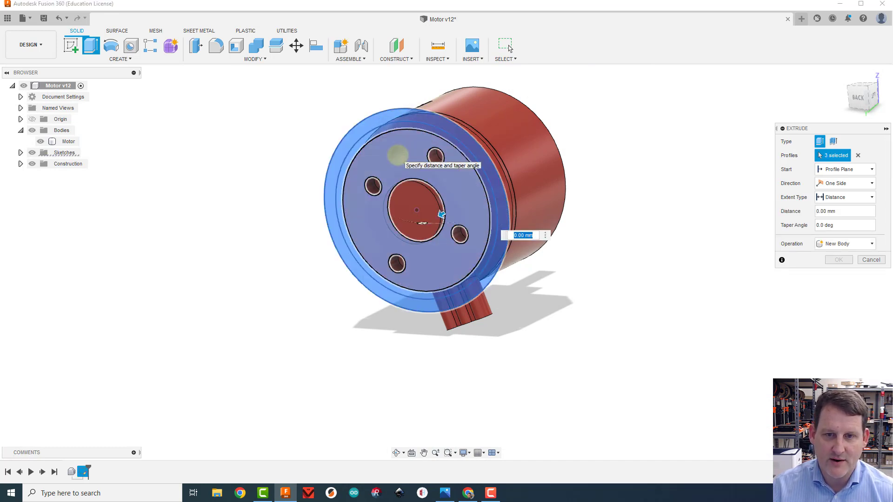
{"action": "left_click", "coordinate": [414, 204]}
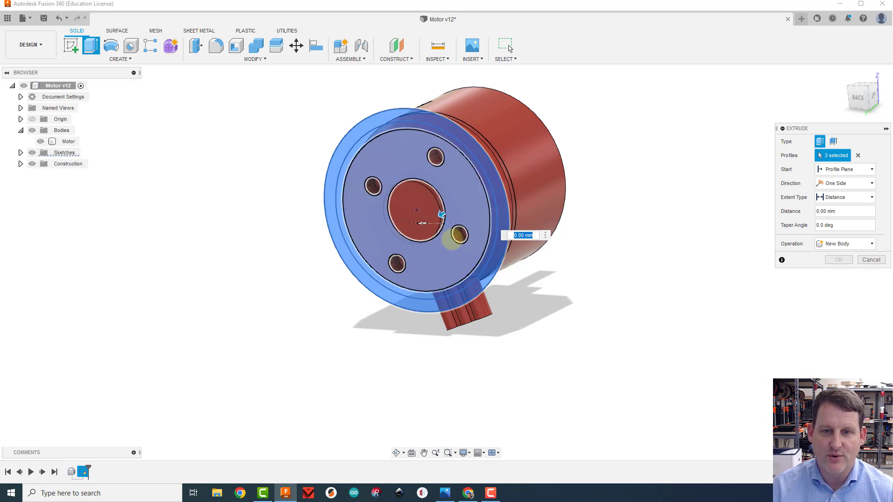
Set the extrusion's extent to To Object and pick the narrow ring-shaped face at the housing's seam as the end
{"action": "left_click_drag", "start_coordinate": [854, 99], "coordinate": [771, 99]}
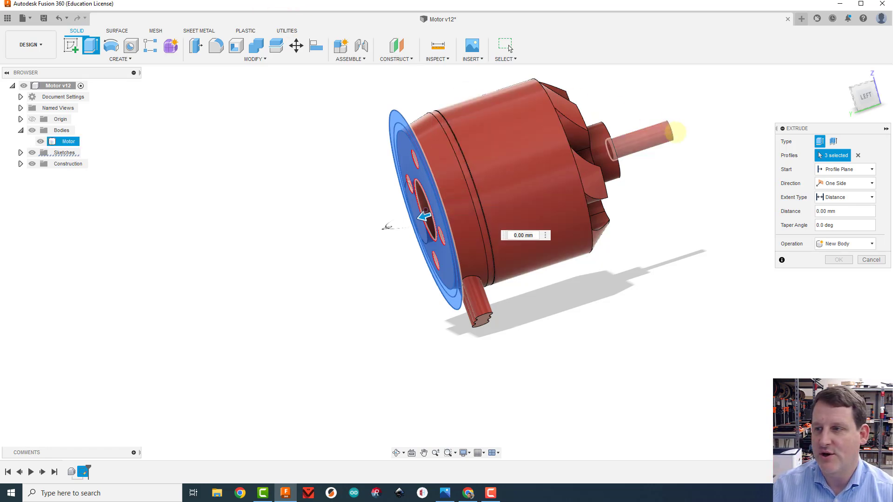
{"action": "left_click_drag", "start_coordinate": [425, 215], "coordinate": [445, 208]}
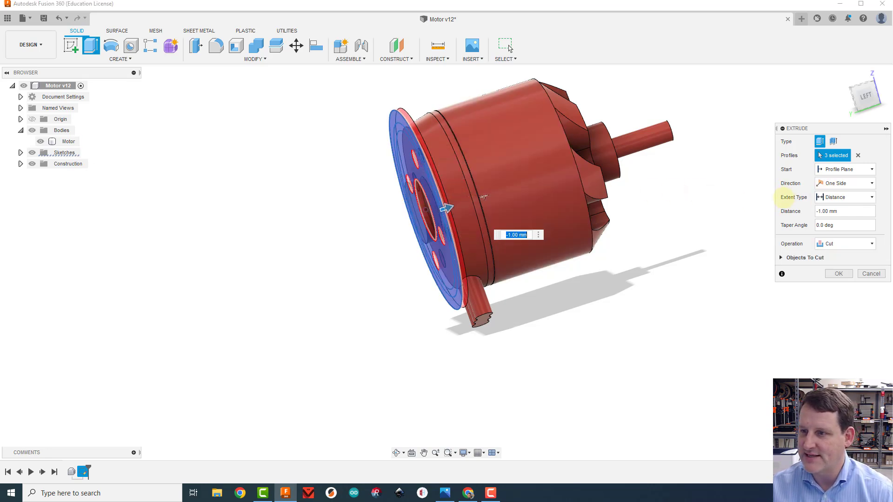
{"action": "left_click", "coordinate": [828, 197]}
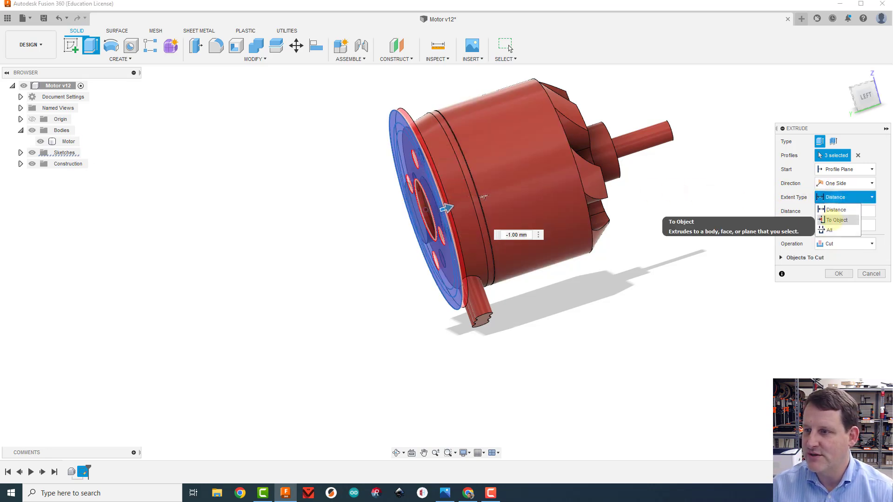
{"action": "left_click", "coordinate": [832, 219]}
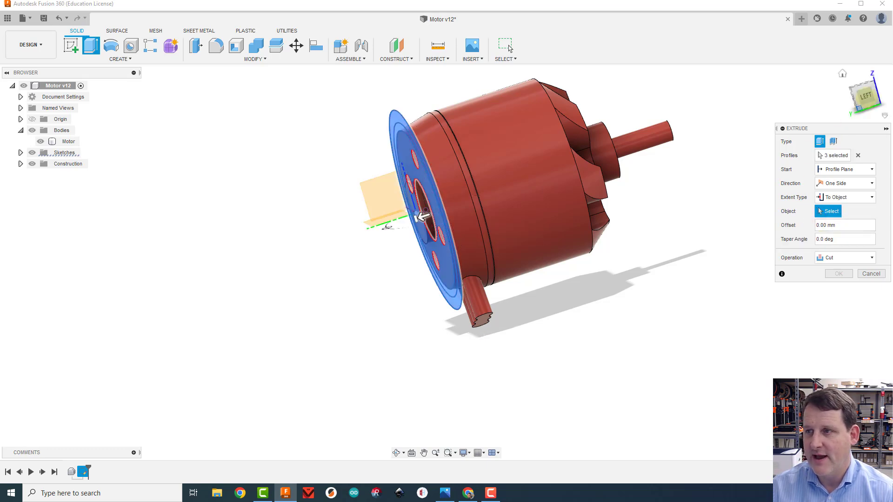
{"action": "left_click_drag", "start_coordinate": [863, 95], "coordinate": [821, 104]}
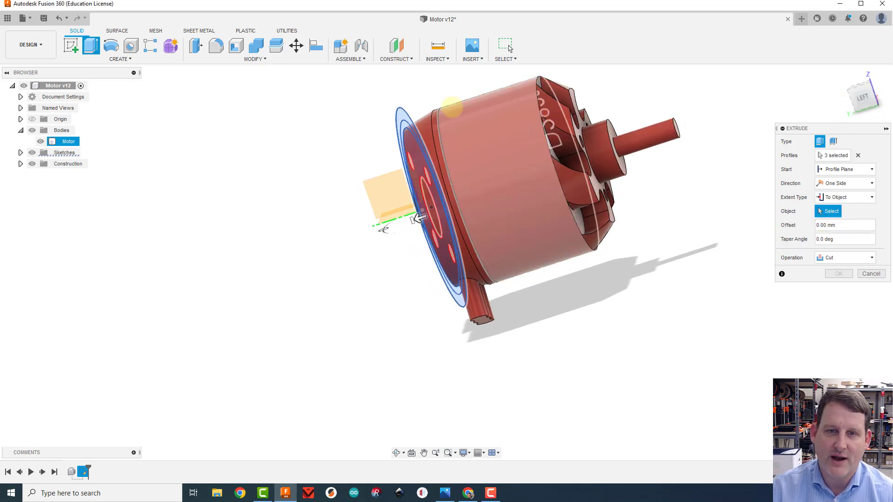
{"action": "scroll", "coordinate": [442, 109], "scroll_direction": "up", "scroll_amount": 3}
{"action": "scroll", "coordinate": [425, 116], "scroll_direction": "up", "scroll_amount": 6}
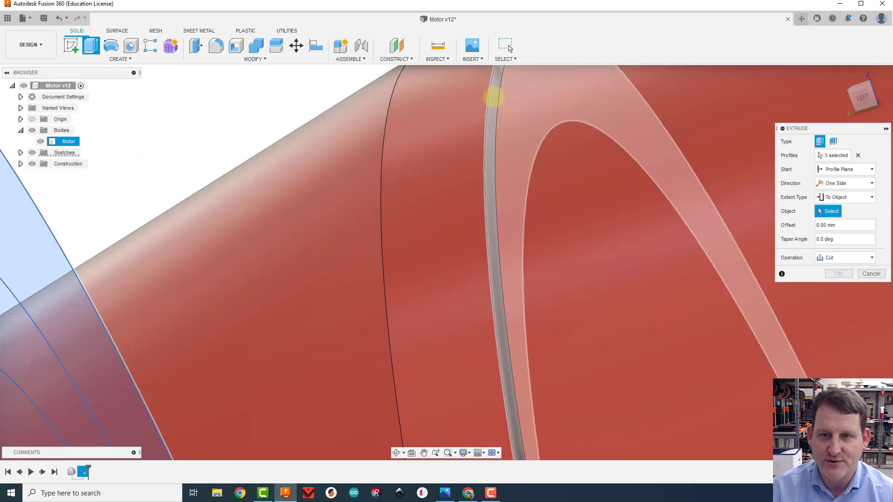
{"action": "left_click", "coordinate": [494, 97]}
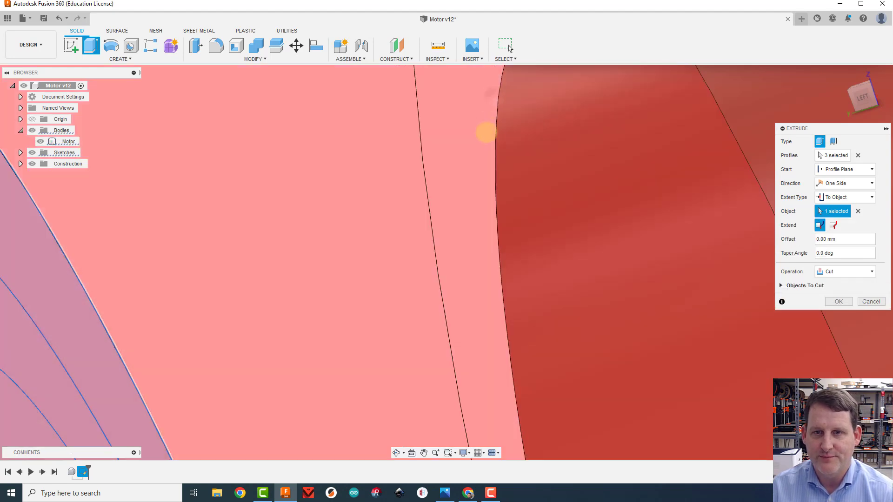
Set the extrusion's operation to New Body
{"action": "scroll", "coordinate": [484, 135], "scroll_direction": "down", "scroll_amount": 5}
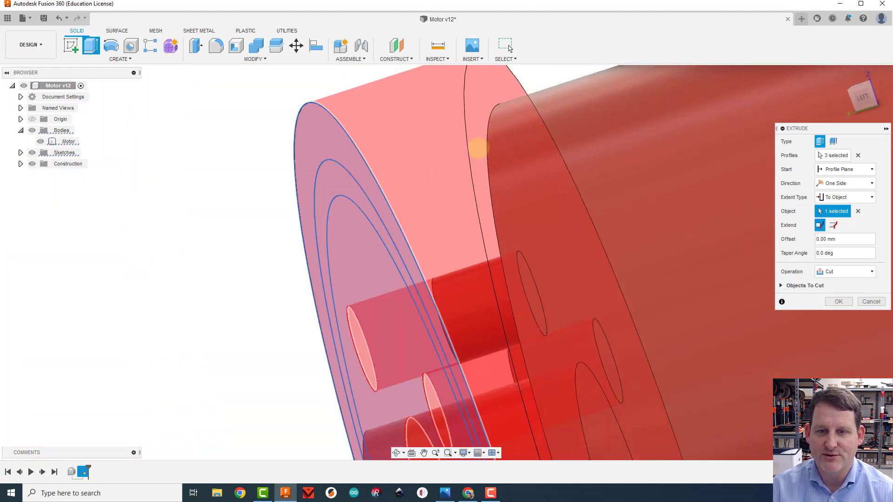
{"action": "left_click_drag", "start_coordinate": [869, 96], "coordinate": [692, 161]}
{"action": "scroll", "coordinate": [691, 161], "scroll_direction": "down", "scroll_amount": 3}
{"action": "mouse_move", "coordinate": [860, 97]}
{"action": "left_mouse_down"}
{"action": "mouse_move", "coordinate": [833, 129]}
{"action": "mouse_move", "coordinate": [864, 95]}
{"action": "mouse_move", "coordinate": [851, 103]}
{"action": "left_mouse_up"}
{"action": "scroll", "coordinate": [805, 132], "scroll_direction": "down", "scroll_amount": 2}
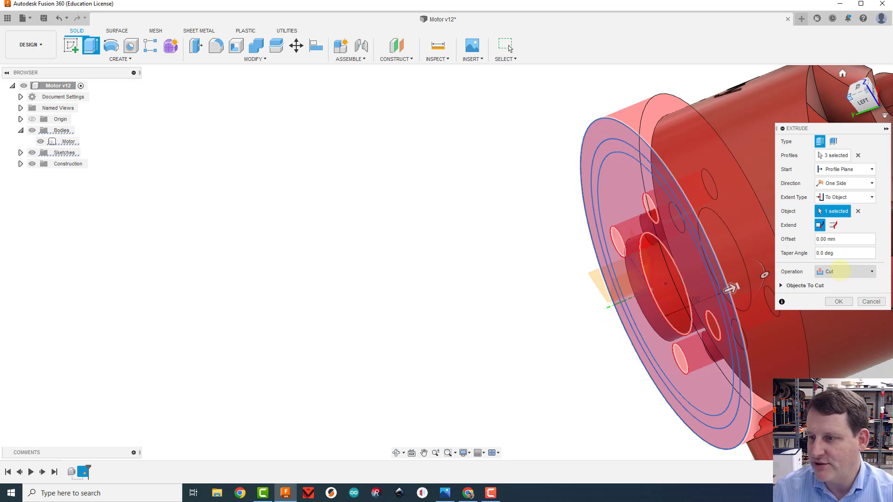
{"action": "left_click", "coordinate": [839, 272]}
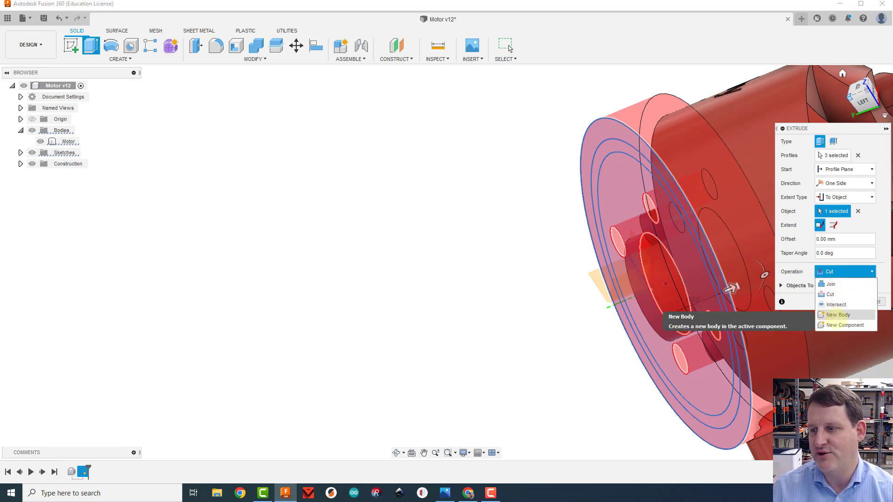
{"action": "left_click", "coordinate": [837, 315]}
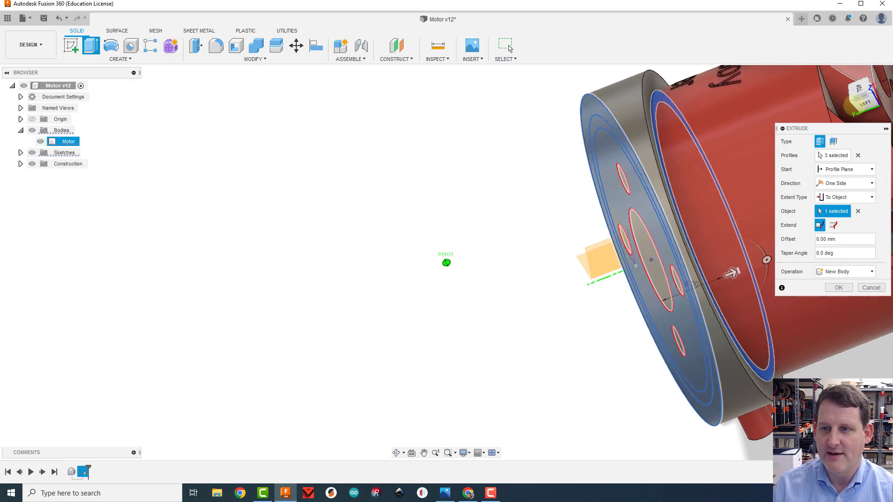
Reset the extrusion's To Object extent and pick the narrow ring face at the motor's seam again as the target
{"action": "left_click_drag", "start_coordinate": [853, 106], "coordinate": [835, 135]}
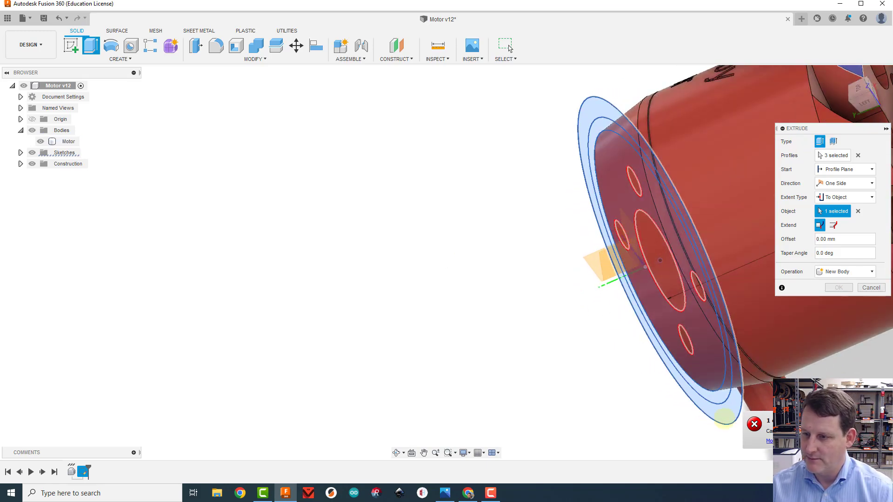
{"action": "left_click", "coordinate": [846, 195]}
{"action": "left_click", "coordinate": [833, 214]}
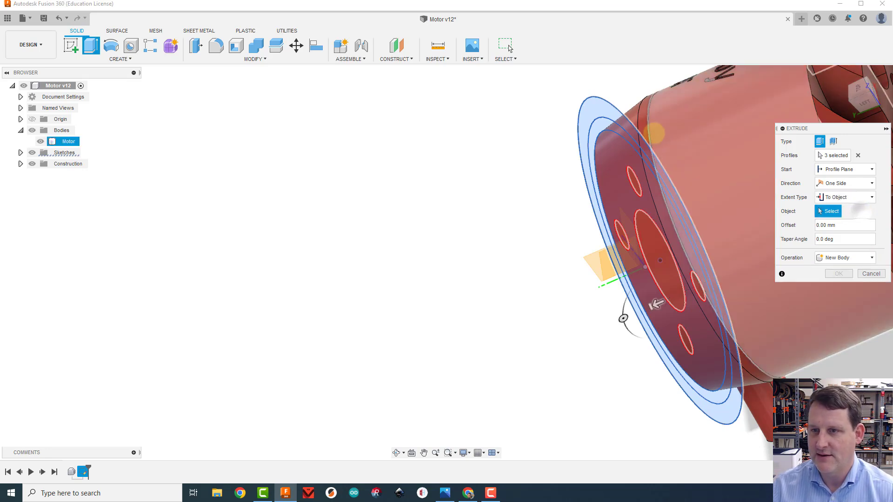
{"action": "scroll", "coordinate": [651, 126], "scroll_direction": "up", "scroll_amount": 3}
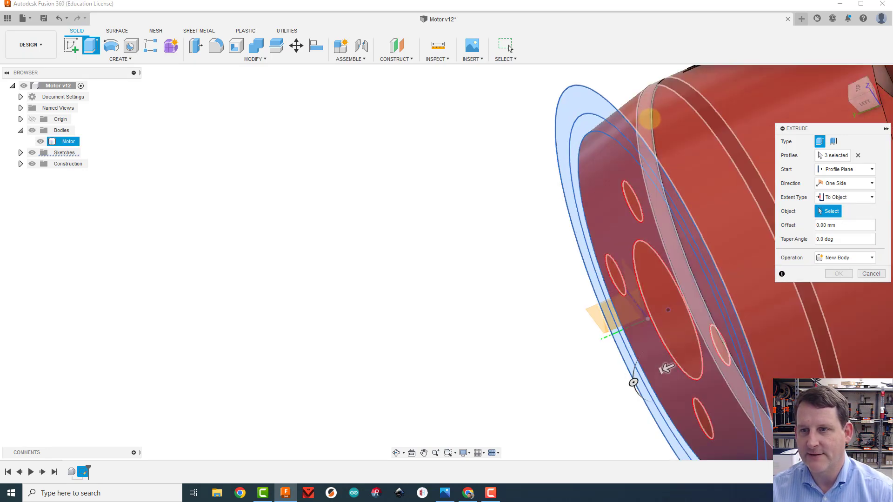
{"action": "scroll", "coordinate": [652, 118], "scroll_direction": "up", "scroll_amount": 5}
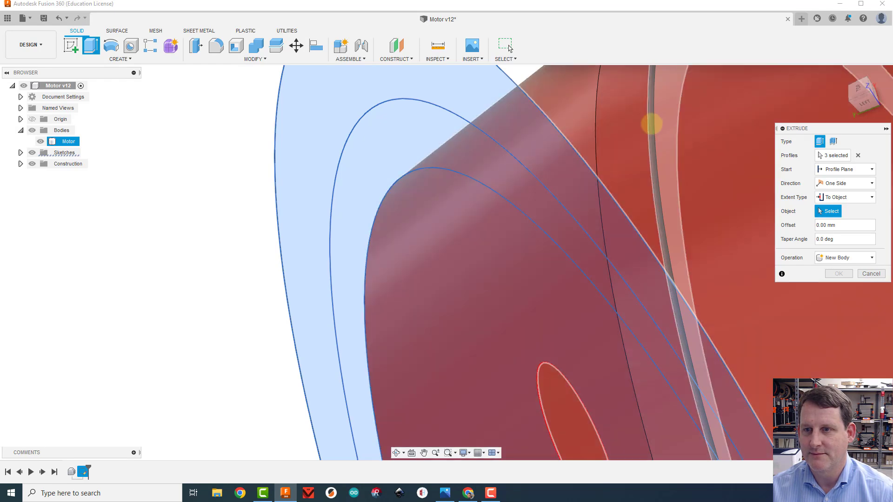
{"action": "left_click", "coordinate": [650, 124]}
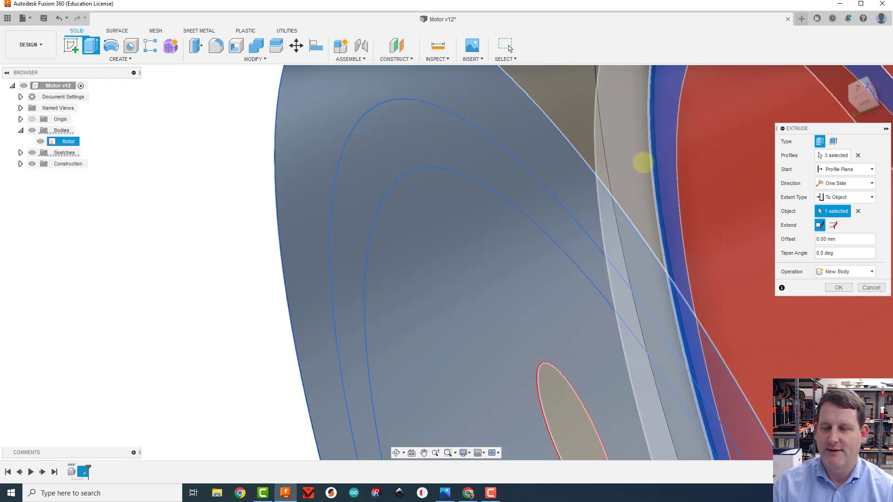
Make the extrusion two-sided, set Side 2 to a distance of -2 mm away from the motor, and create the body
{"action": "scroll", "coordinate": [645, 165], "scroll_direction": "down", "scroll_amount": 3}
{"action": "mouse_move", "coordinate": [862, 93]}
{"action": "left_mouse_down"}
{"action": "mouse_move", "coordinate": [891, 87]}
{"action": "mouse_move", "coordinate": [856, 82]}
{"action": "mouse_move", "coordinate": [860, 70]}
{"action": "mouse_move", "coordinate": [858, 86]}
{"action": "mouse_move", "coordinate": [829, 65]}
{"action": "mouse_move", "coordinate": [797, 97]}
{"action": "left_mouse_up"}
{"action": "left_click", "coordinate": [843, 73]}
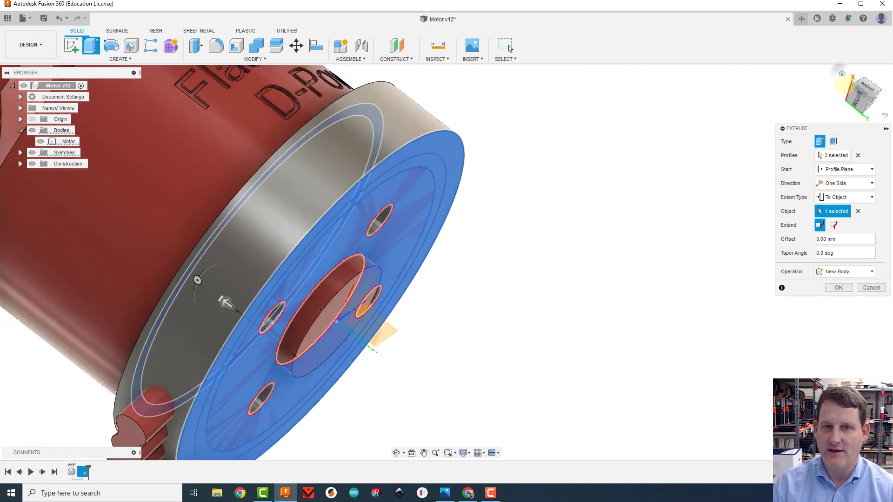
{"action": "left_click_drag", "start_coordinate": [864, 93], "coordinate": [604, 186]}
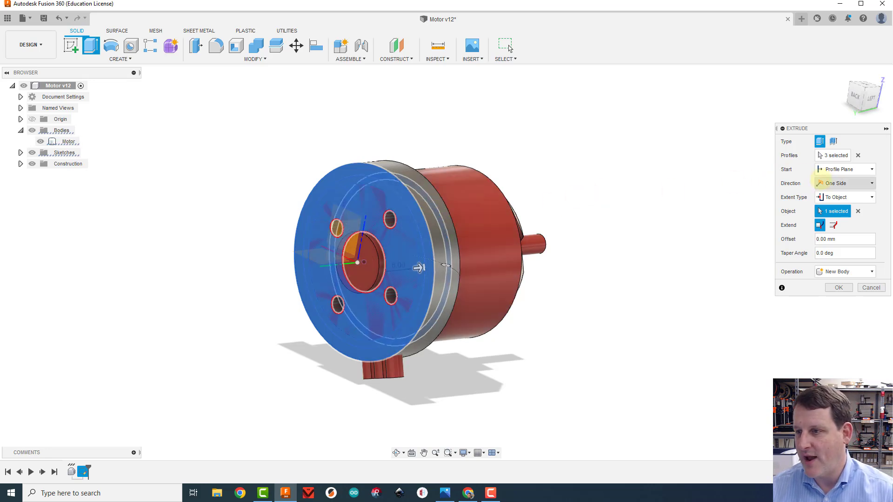
{"action": "left_click", "coordinate": [830, 183]}
{"action": "left_click", "coordinate": [835, 198]}
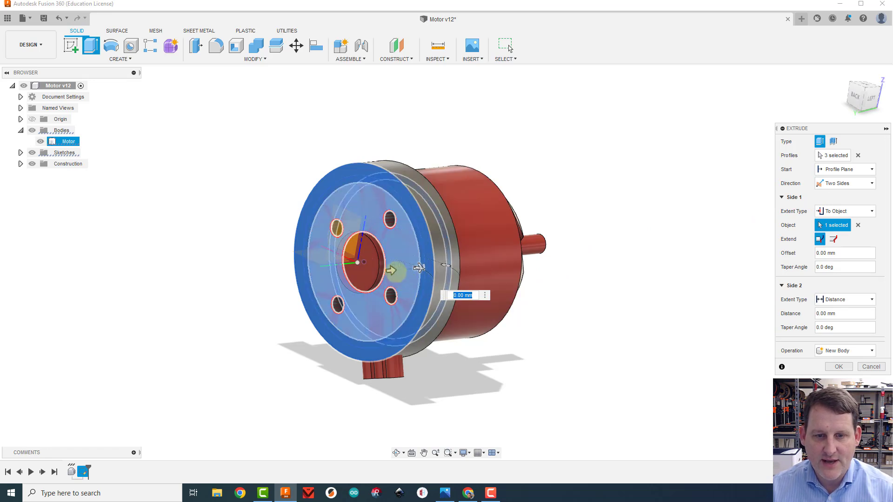
{"action": "left_click_drag", "start_coordinate": [389, 273], "coordinate": [382, 273]}
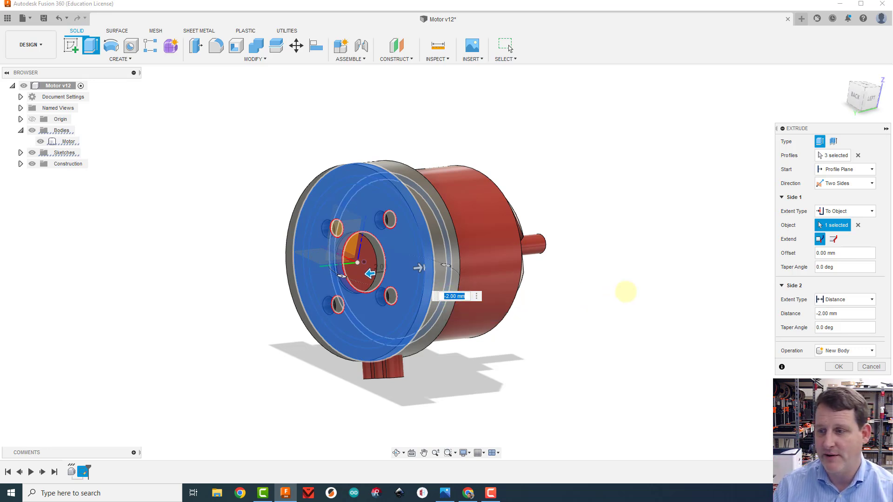
{"action": "left_click", "coordinate": [839, 366]}
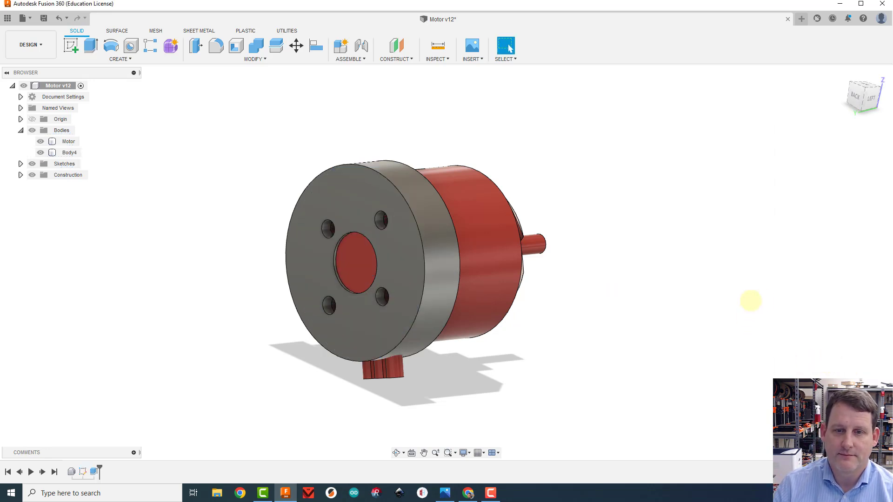
Inspect the cap from the back and side, hiding the Motor body to view the cap alone and showing it again
{"action": "mouse_move", "coordinate": [865, 109]}
{"action": "left_mouse_down"}
{"action": "mouse_move", "coordinate": [858, 100]}
{"action": "mouse_move", "coordinate": [803, 95]}
{"action": "mouse_move", "coordinate": [688, 99]}
{"action": "mouse_move", "coordinate": [708, 55]}
{"action": "mouse_move", "coordinate": [774, 85]}
{"action": "mouse_move", "coordinate": [749, 83]}
{"action": "mouse_move", "coordinate": [888, 50]}
{"action": "mouse_move", "coordinate": [667, 160]}
{"action": "left_mouse_up"}
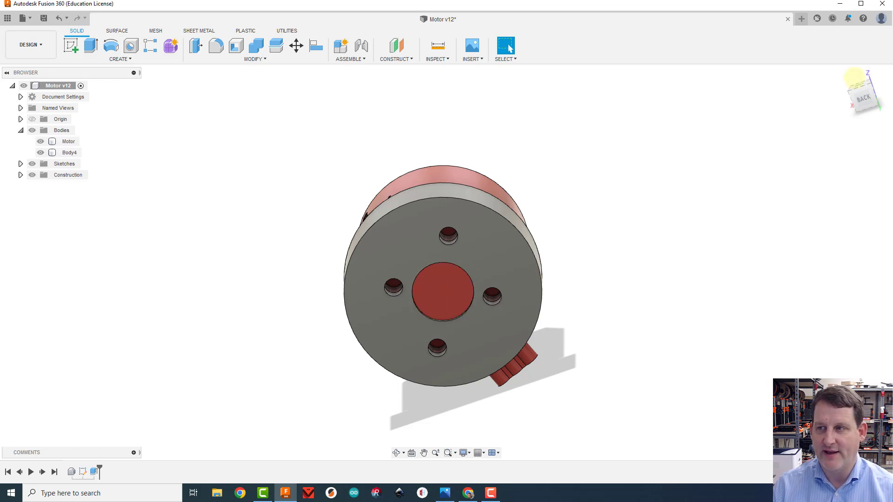
{"action": "mouse_move", "coordinate": [853, 77]}
{"action": "left_mouse_down"}
{"action": "mouse_move", "coordinate": [777, 110]}
{"action": "mouse_move", "coordinate": [670, 116]}
{"action": "left_mouse_up"}
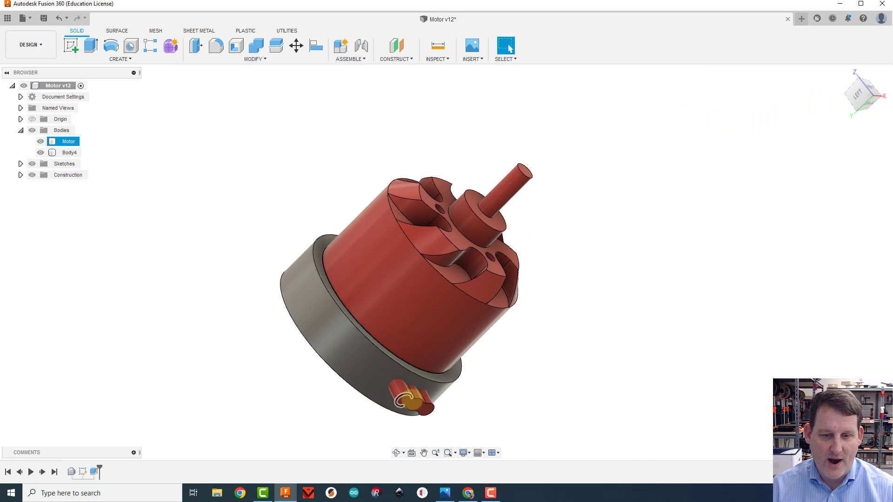
{"action": "left_click", "coordinate": [281, 114]}
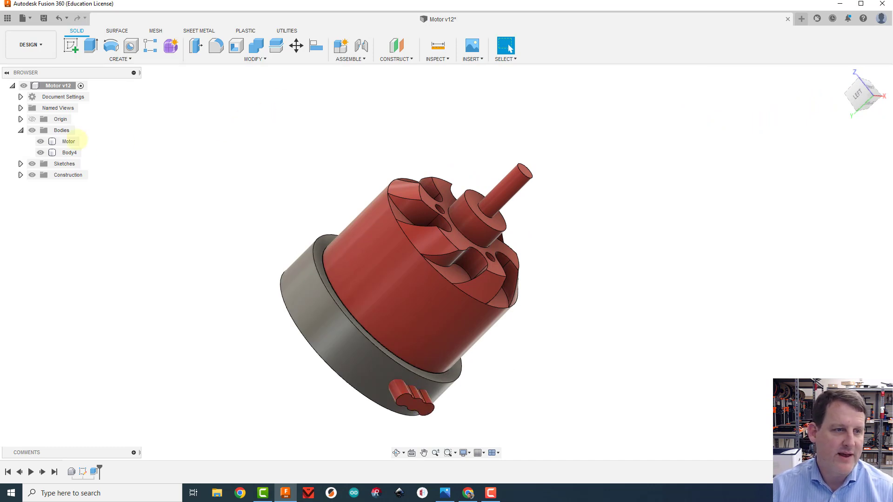
{"action": "left_click", "coordinate": [41, 141]}
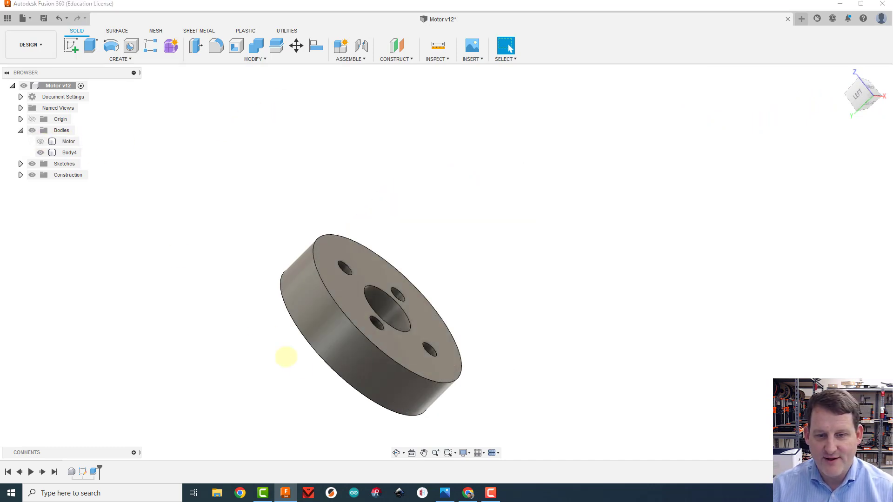
{"action": "left_click", "coordinate": [382, 391]}
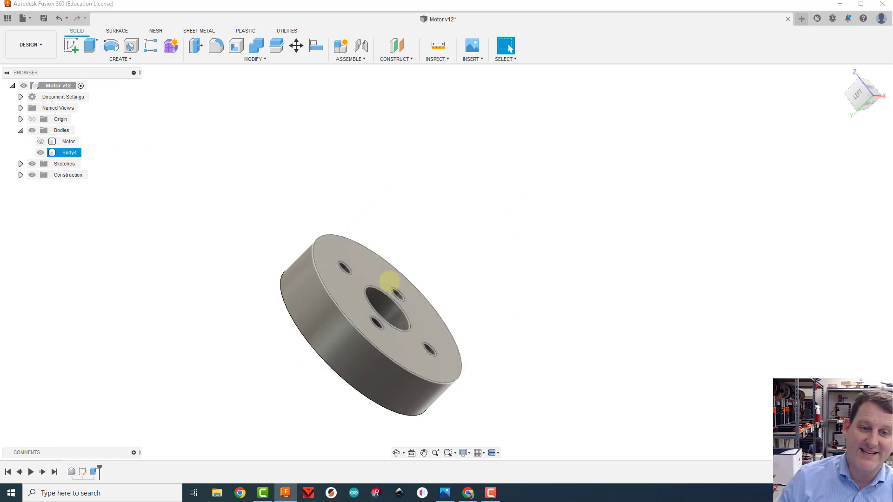
{"action": "left_click", "coordinate": [520, 219]}
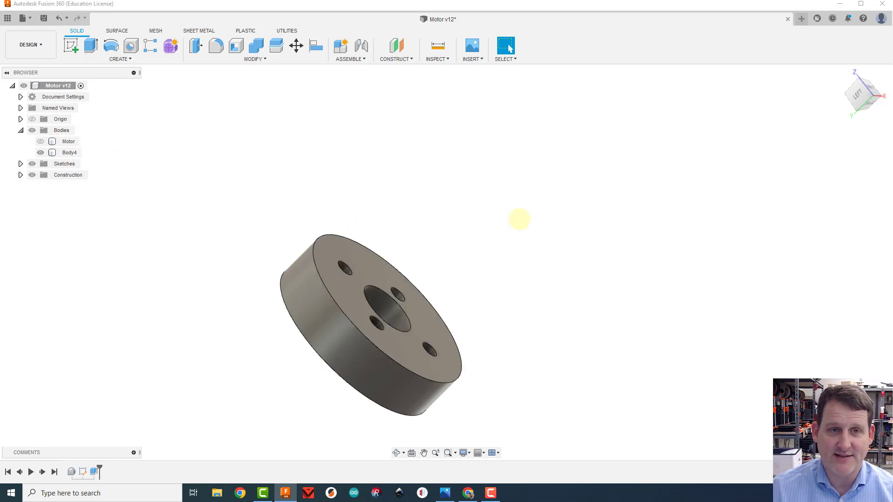
{"action": "left_click", "coordinate": [41, 142]}
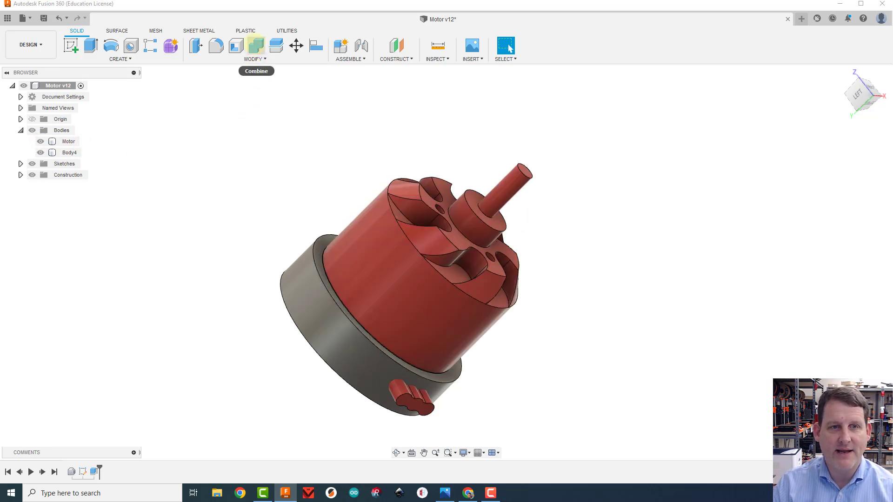
Combine with the Cut operation, using the cap body as target and the motor as tool, with Keep Tools off
{"action": "left_click", "coordinate": [256, 46]}
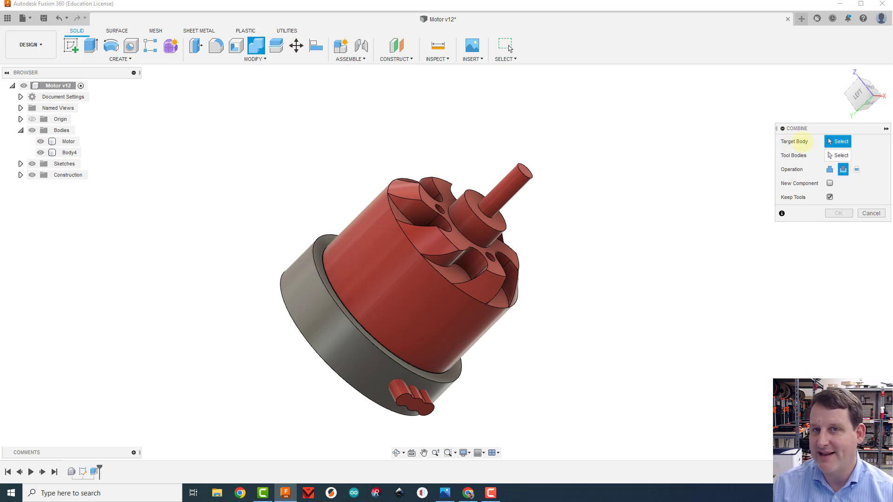
{"action": "left_click", "coordinate": [381, 255]}
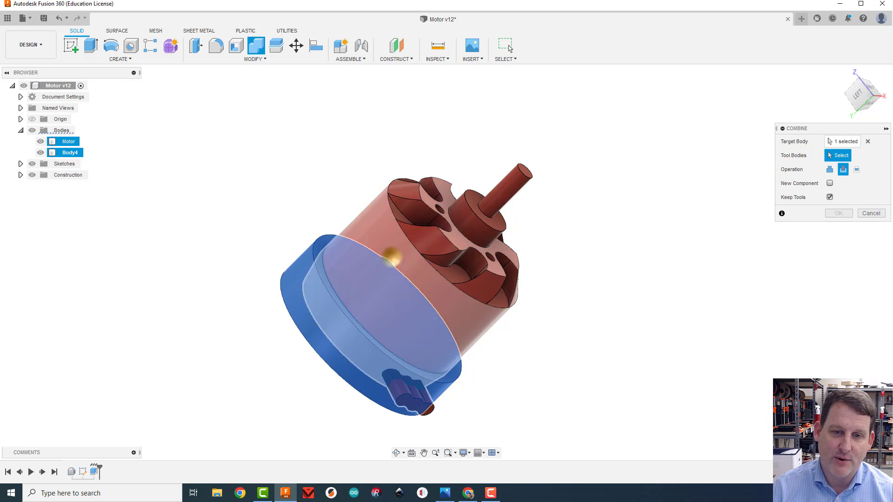
{"action": "left_click", "coordinate": [390, 257]}
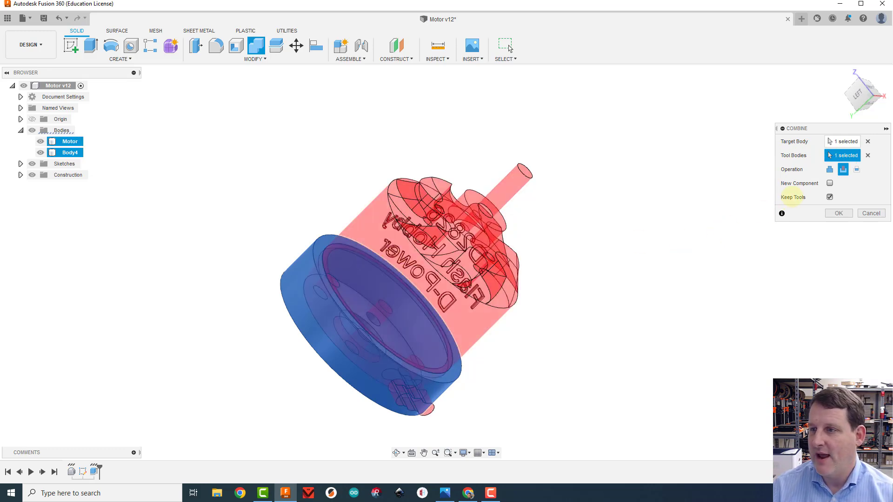
{"action": "left_click", "coordinate": [830, 169]}
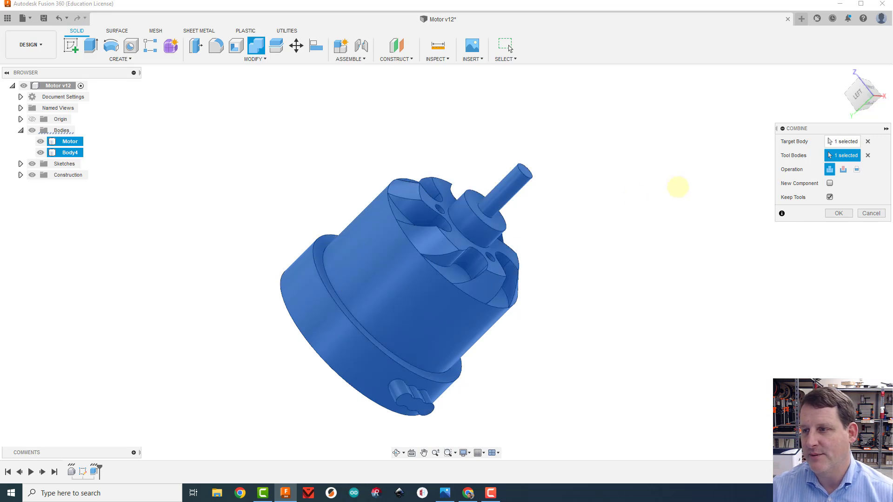
{"action": "left_click", "coordinate": [842, 170]}
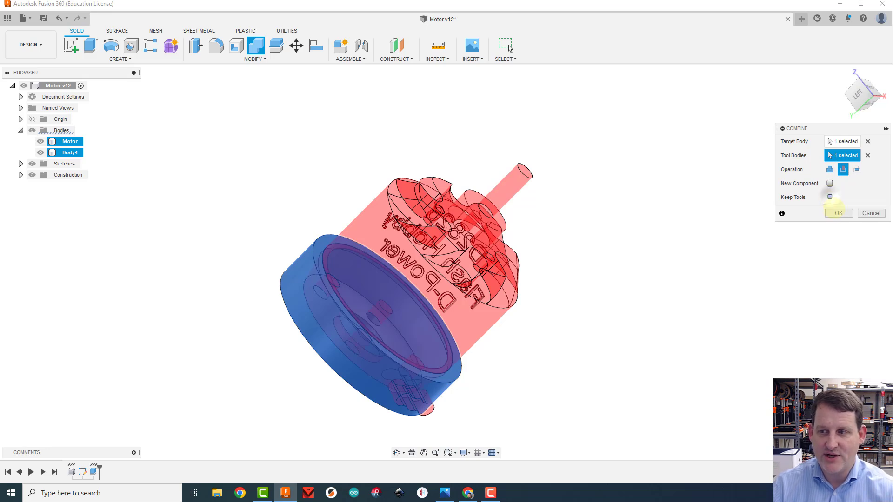
{"action": "left_click", "coordinate": [837, 212]}
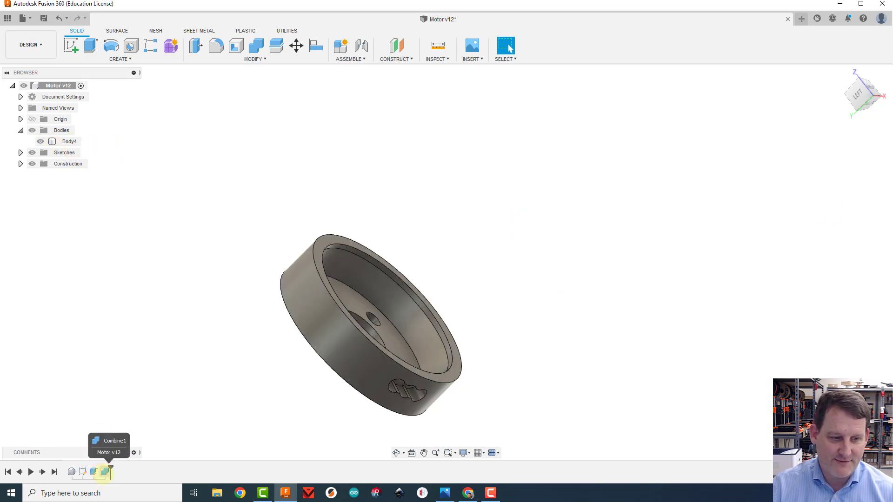
Edit the Combine feature to turn on Keep Tools so the motor body is preserved
{"action": "left_click", "coordinate": [106, 472]}
{"action": "right_click", "coordinate": [105, 471]}
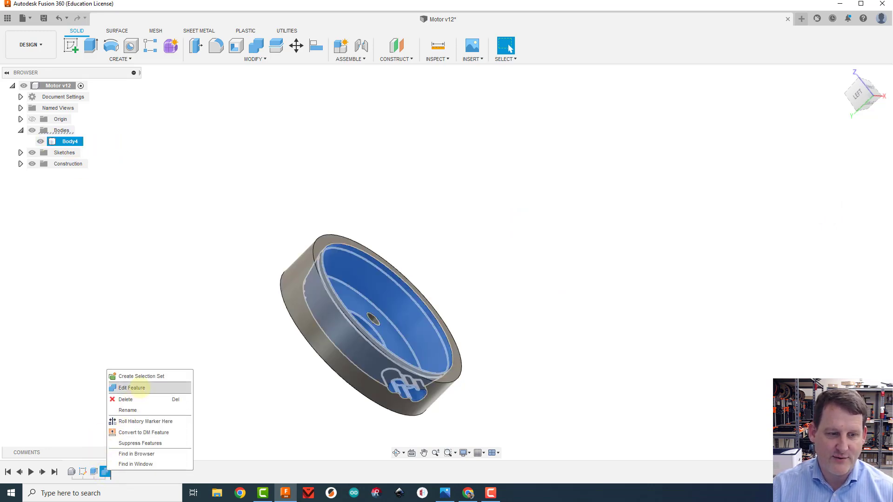
{"action": "left_click", "coordinate": [132, 388]}
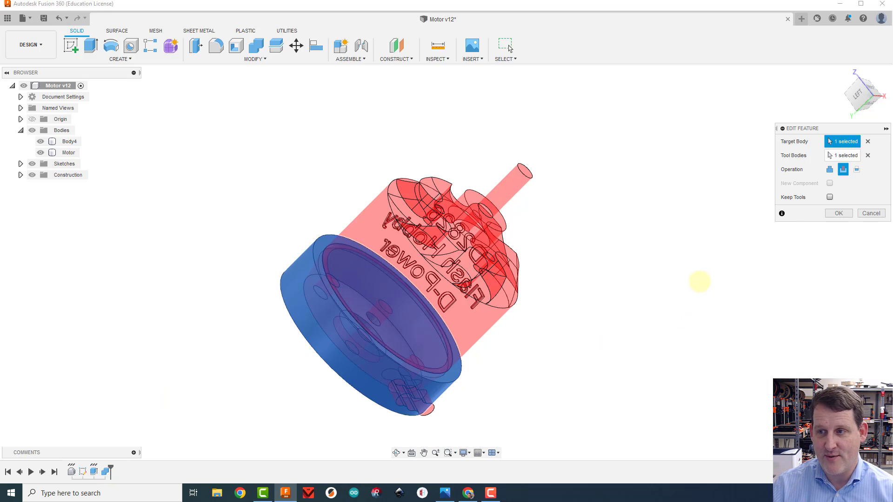
{"action": "left_click", "coordinate": [830, 198]}
{"action": "left_click", "coordinate": [839, 213]}
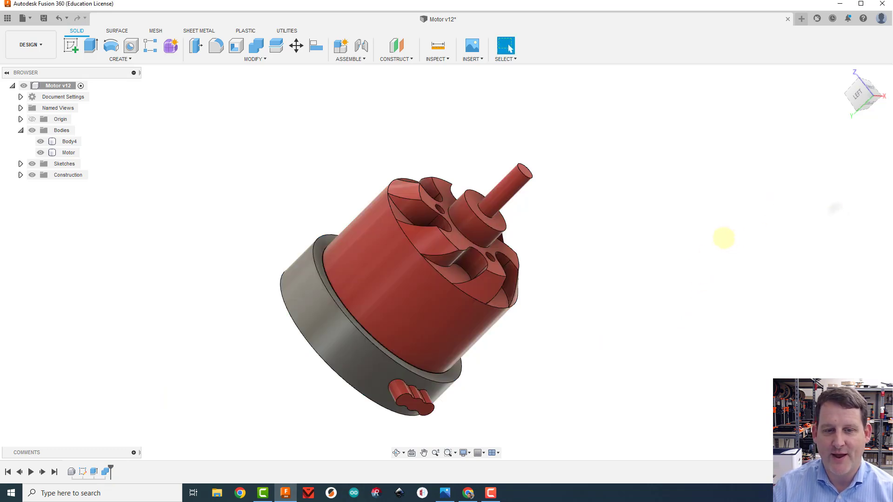
Hide the Motor body and examine the cap's hollowed inside and wire opening from the home view
{"action": "left_click", "coordinate": [40, 152]}
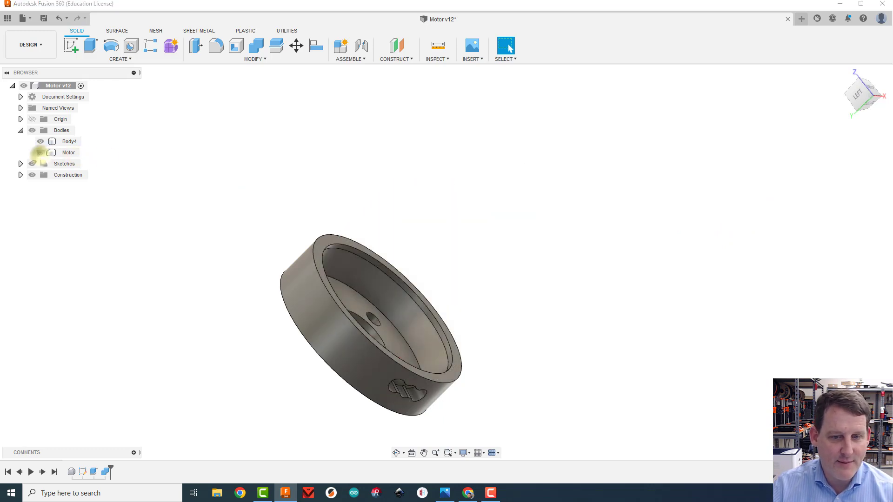
{"action": "left_click", "coordinate": [319, 309]}
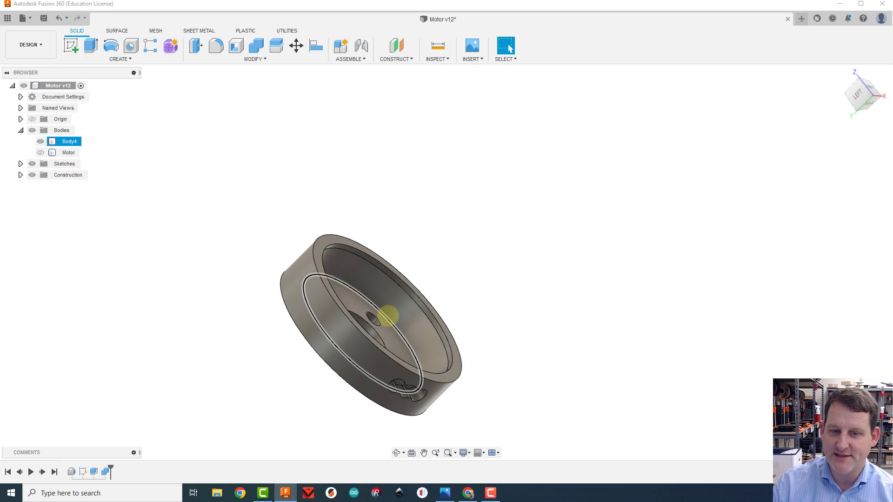
{"action": "left_click", "coordinate": [722, 324]}
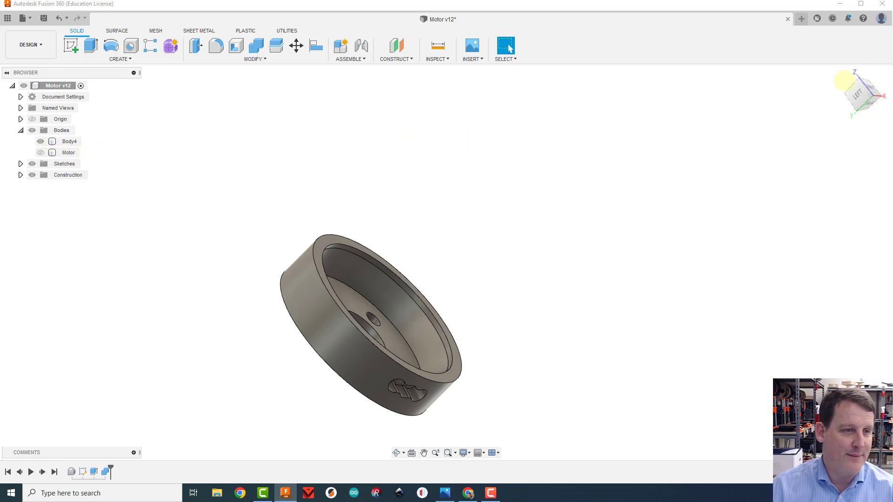
{"action": "left_click", "coordinate": [842, 74]}
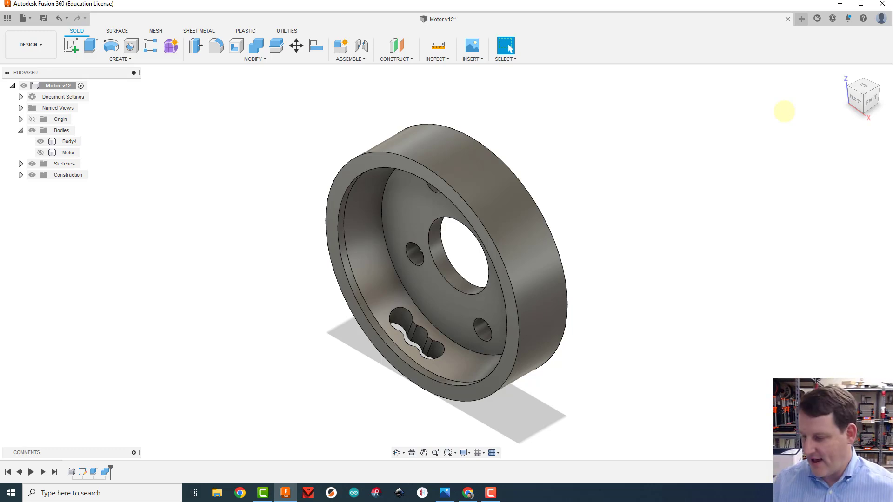
{"action": "left_click", "coordinate": [435, 317]}
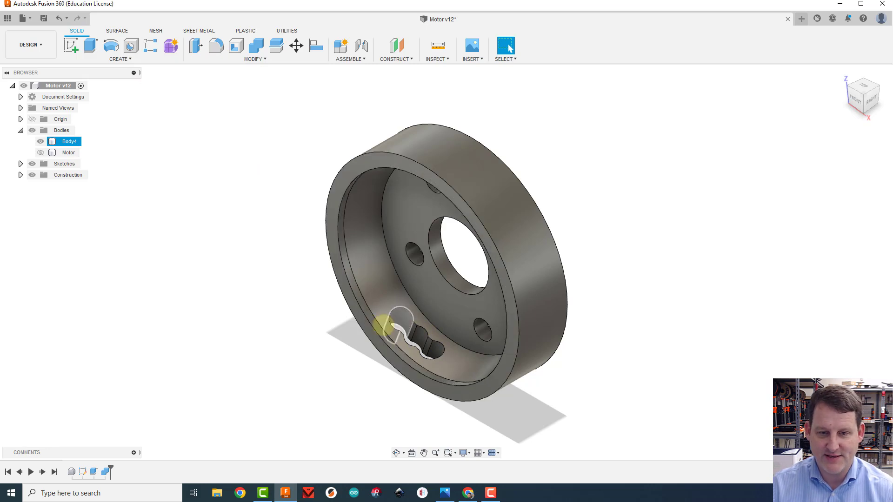
Create a sketch on the cap's open rim face and project the two outer edge loops of the wire opening
{"action": "left_click", "coordinate": [71, 45]}
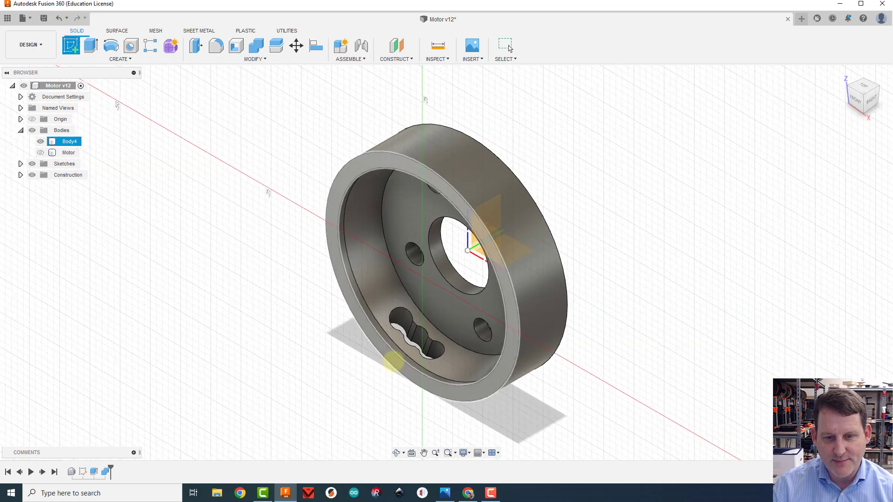
{"action": "left_click", "coordinate": [393, 361]}
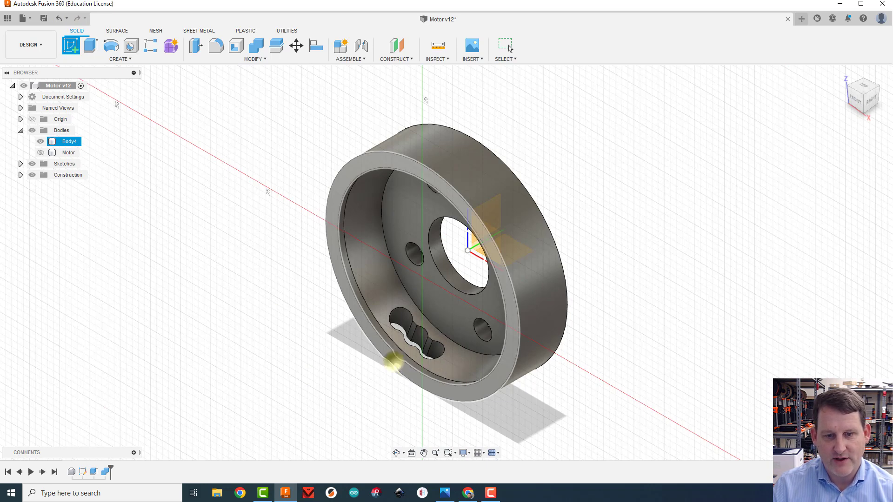
{"action": "scroll", "coordinate": [449, 230], "scroll_direction": "up", "scroll_amount": 3}
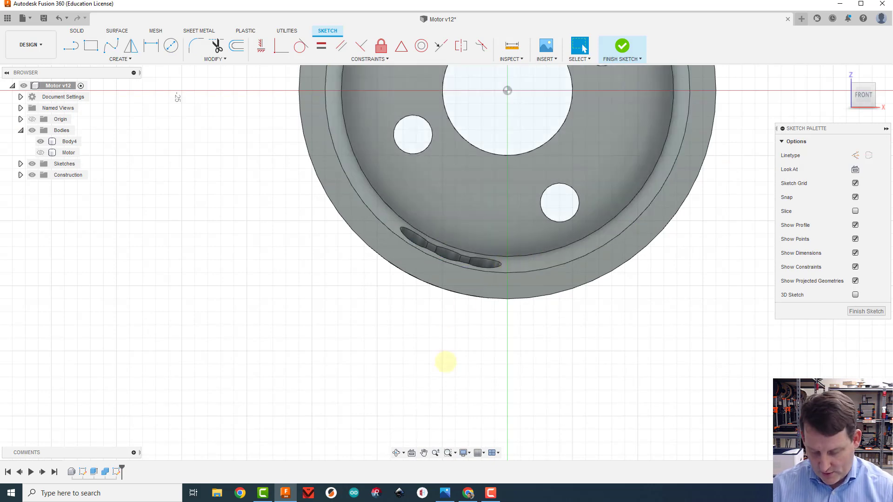
{"action": "key", "text": "p"}
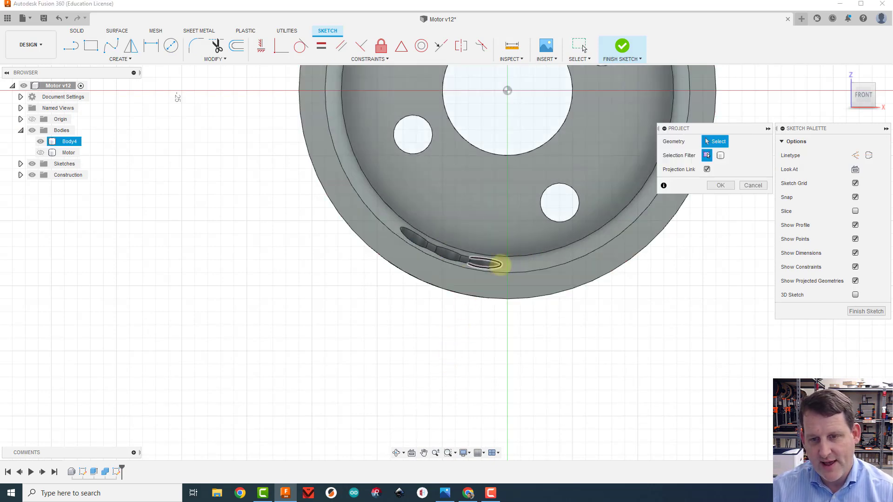
{"action": "left_click", "coordinate": [499, 265]}
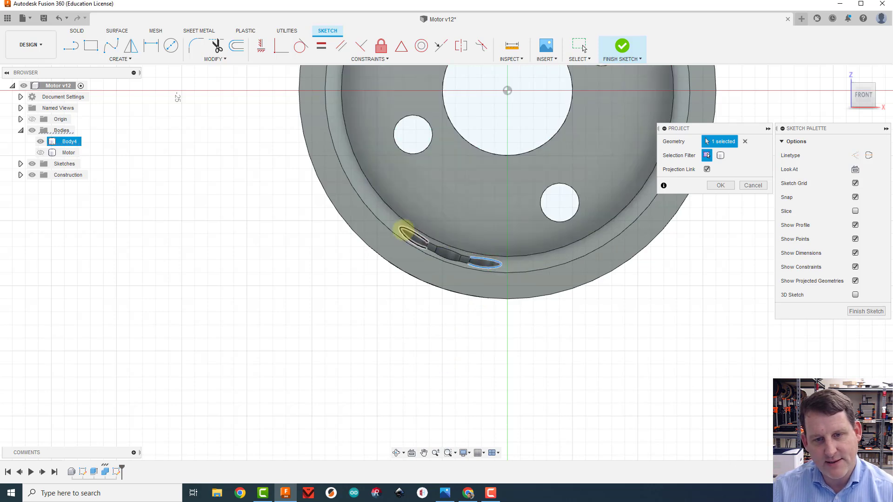
{"action": "left_click", "coordinate": [403, 231]}
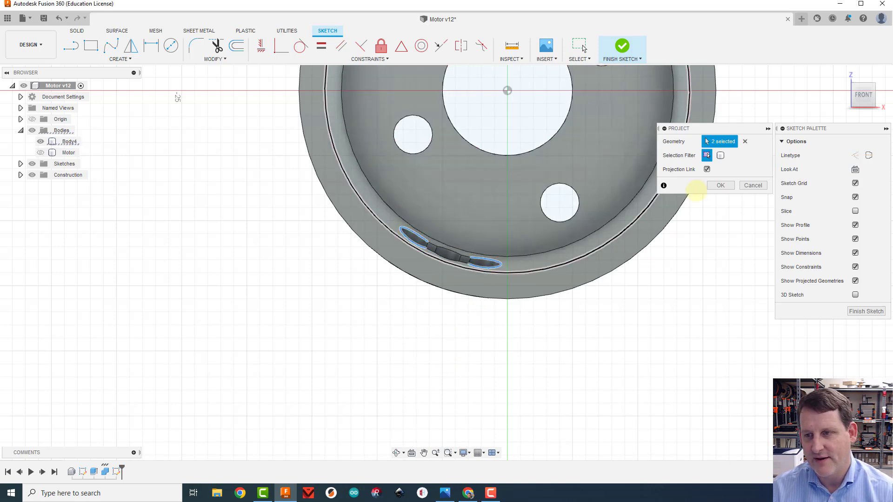
{"action": "left_click", "coordinate": [720, 186]}
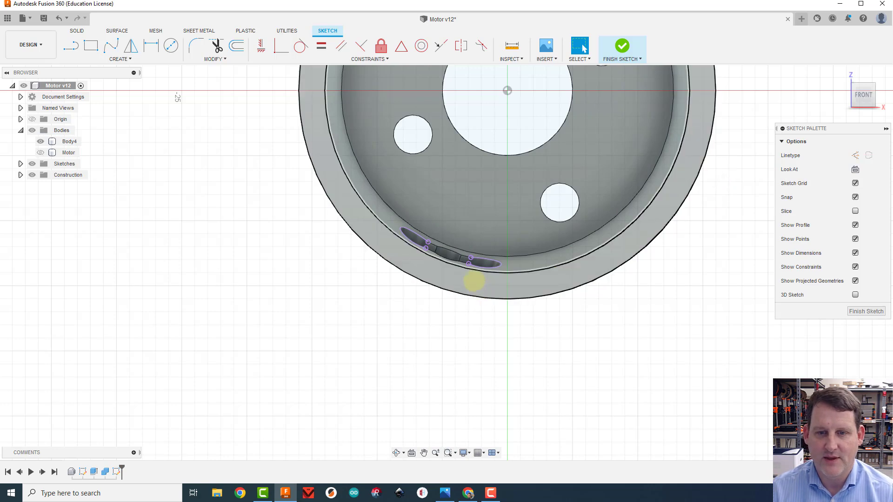
Draw a construction line joining the facing lower endpoints of the two projected wire opening outlines
{"action": "left_click", "coordinate": [72, 48]}
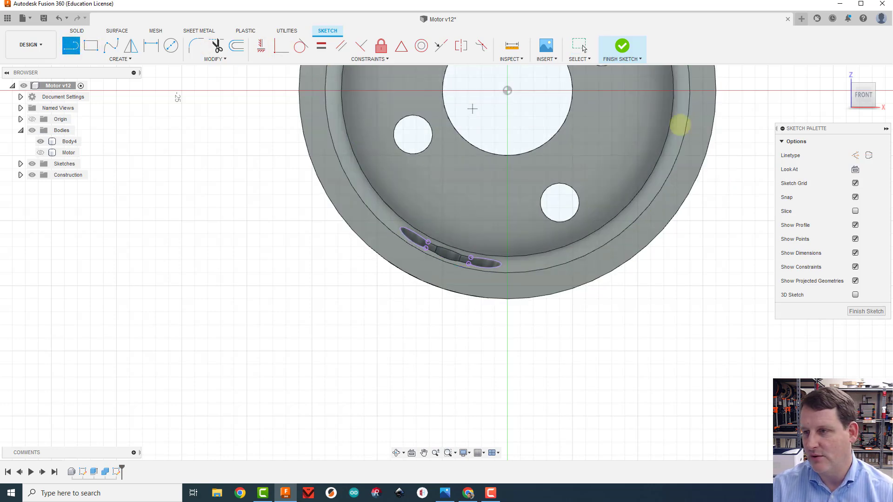
{"action": "left_click", "coordinate": [854, 155]}
{"action": "left_click", "coordinate": [781, 141]}
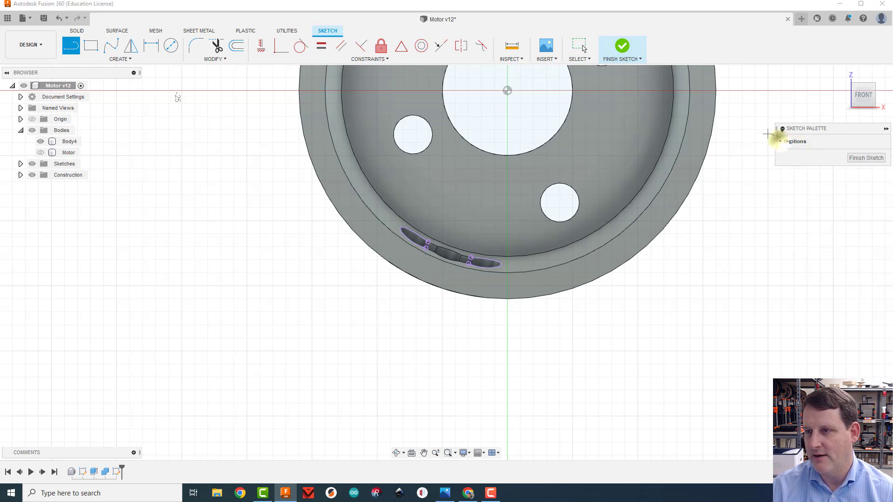
{"action": "left_click", "coordinate": [782, 142]}
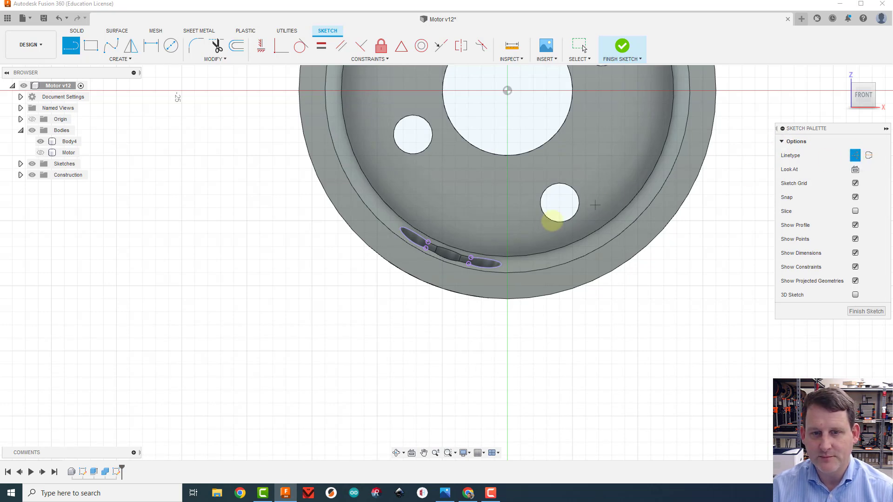
{"action": "left_click", "coordinate": [426, 248]}
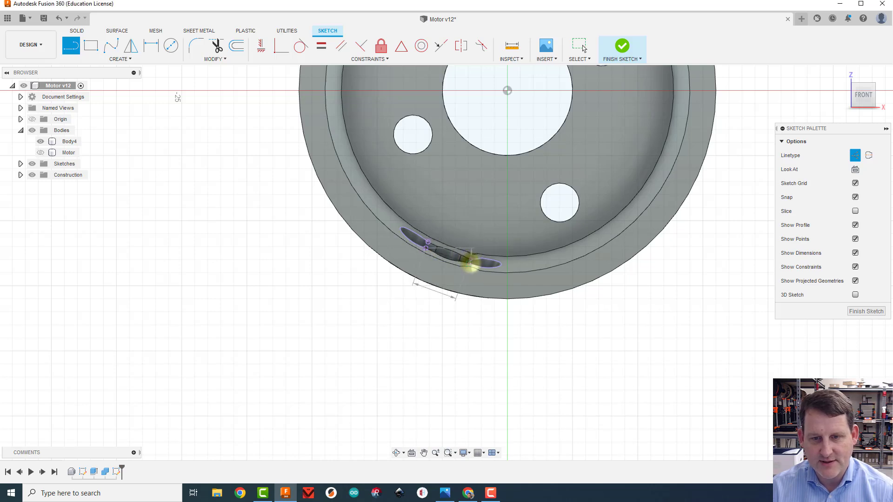
{"action": "scroll", "coordinate": [470, 263], "scroll_direction": "up", "scroll_amount": 5}
{"action": "double_click", "coordinate": [486, 269]}
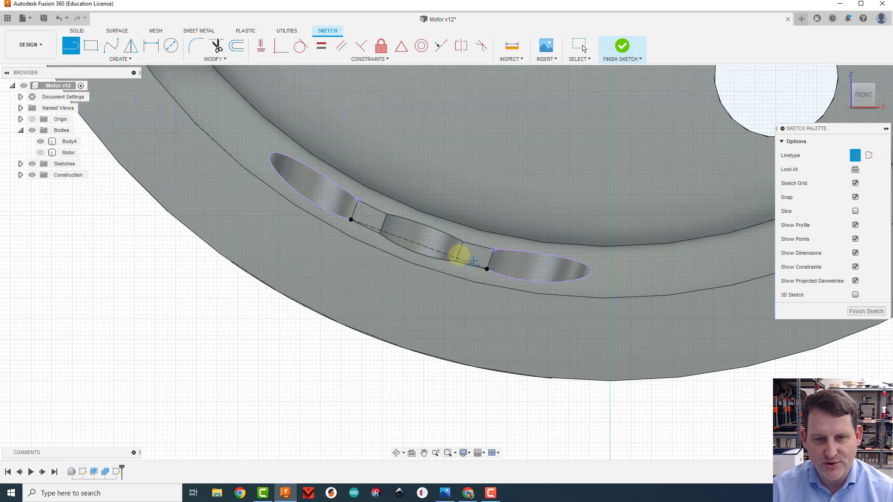
{"action": "scroll", "coordinate": [435, 278], "scroll_direction": "down", "scroll_amount": 3}
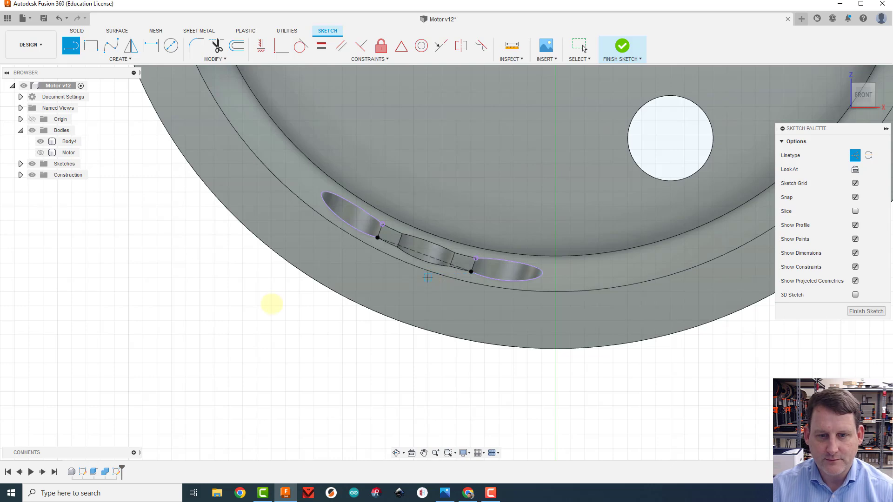
Draw a solid-line center rectangle centred on the construction line's midpoint, enclosing the wire opening outlines and reaching past the cap's outer edge
{"action": "left_click", "coordinate": [90, 45]}
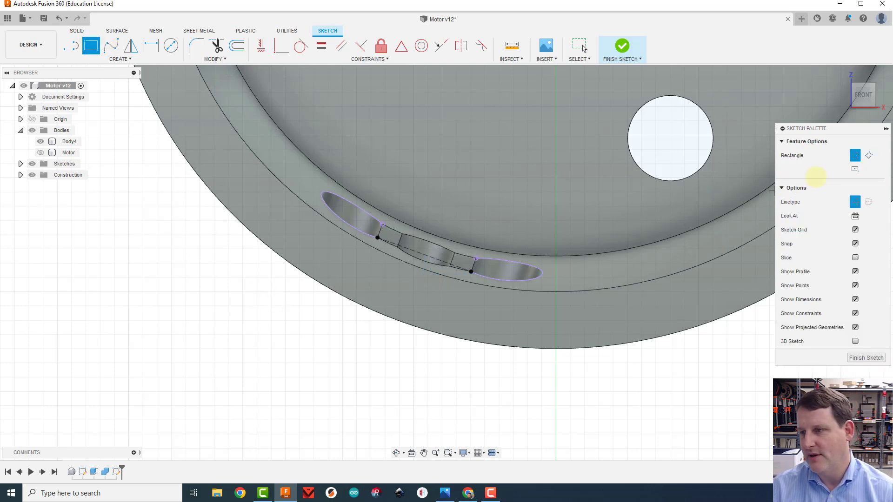
{"action": "left_click", "coordinate": [855, 168]}
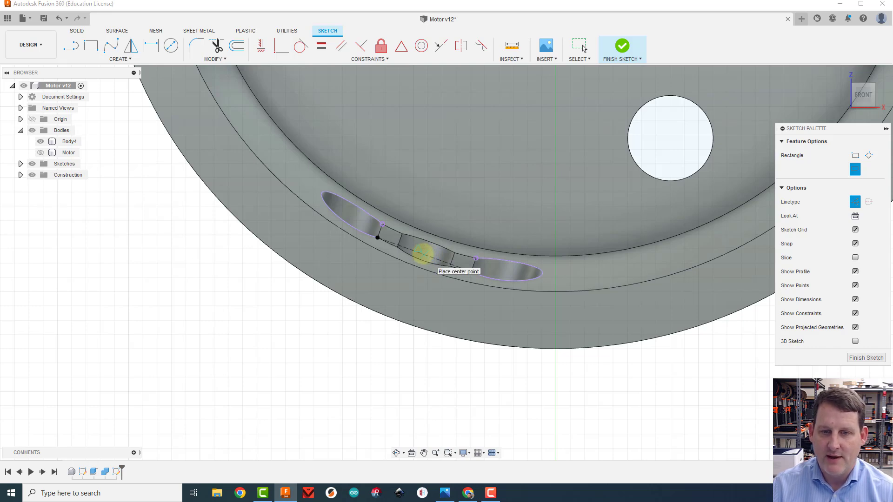
{"action": "left_click", "coordinate": [424, 254]}
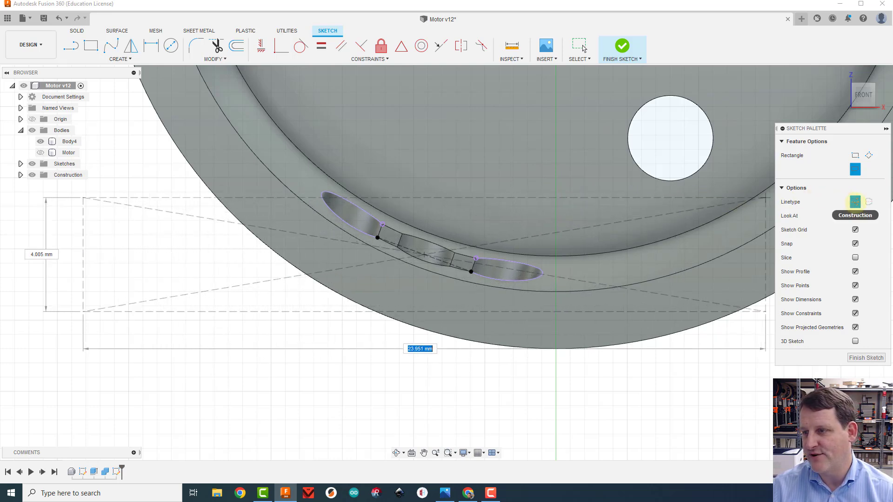
{"action": "left_click", "coordinate": [855, 201]}
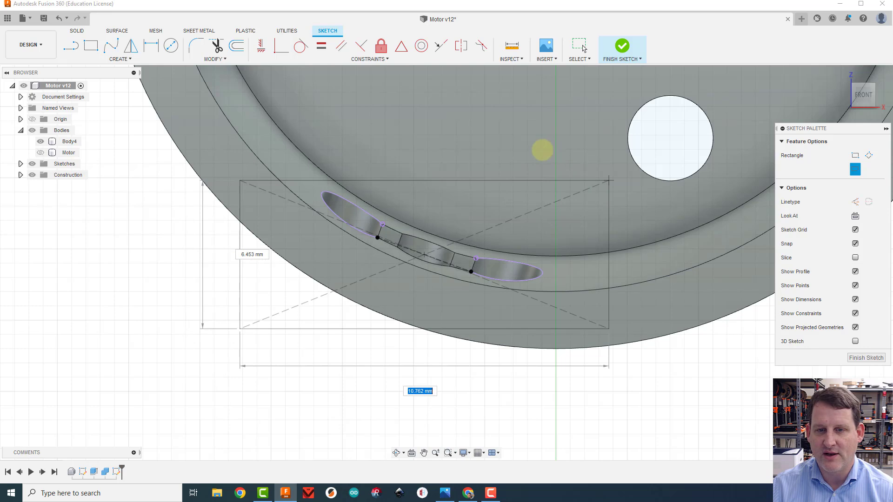
{"action": "left_click", "coordinate": [578, 116]}
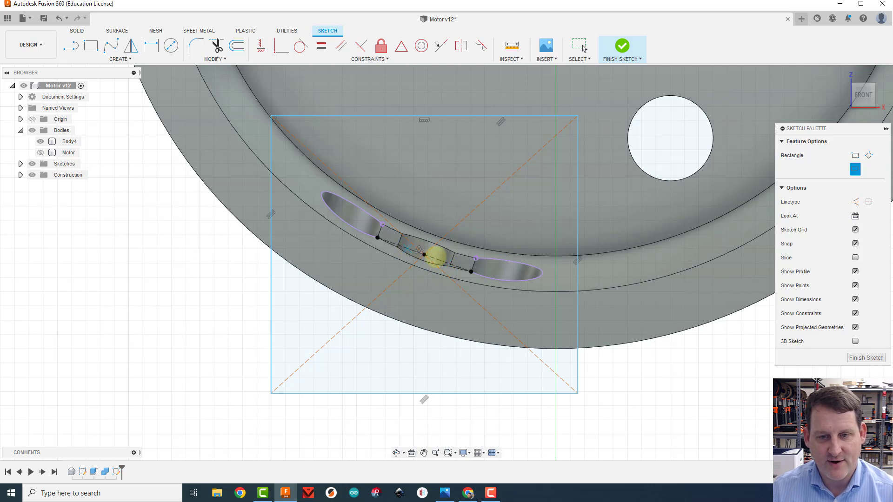
{"action": "key", "text": "Escape"}
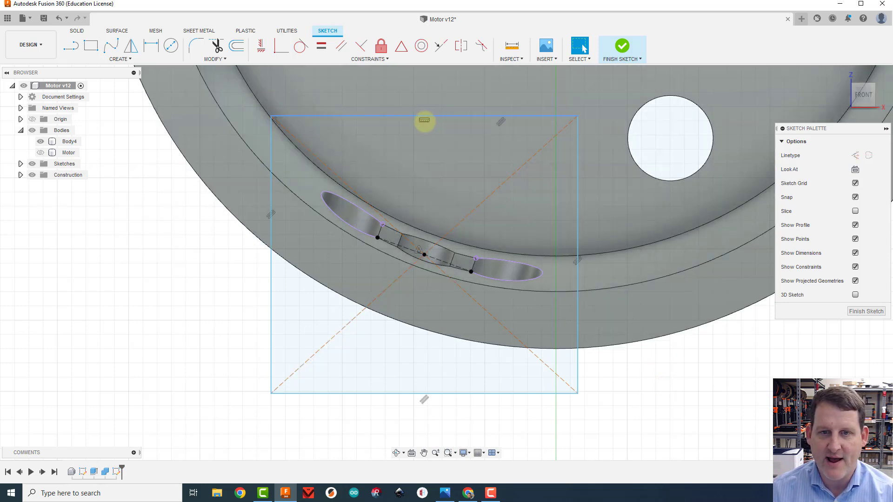
Remove the horizontal constraint from the rectangle's upper edge and make that edge parallel to the construction line
{"action": "left_click", "coordinate": [425, 120]}
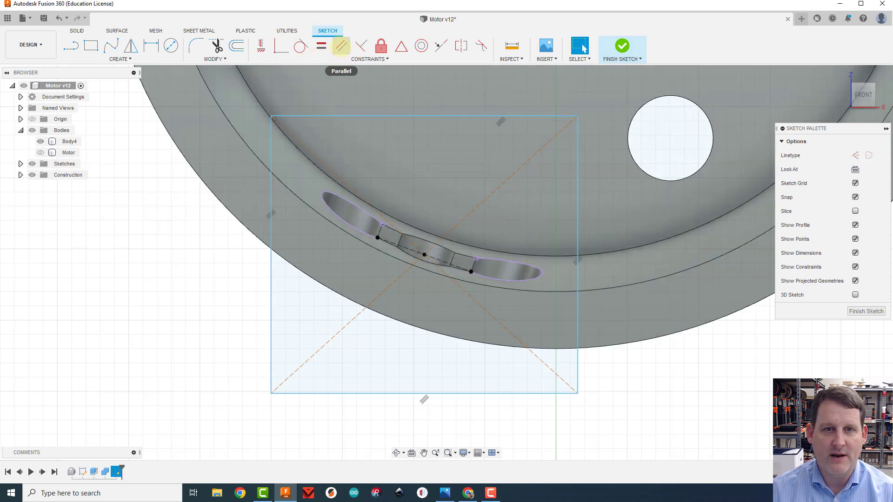
{"action": "left_click", "coordinate": [341, 45]}
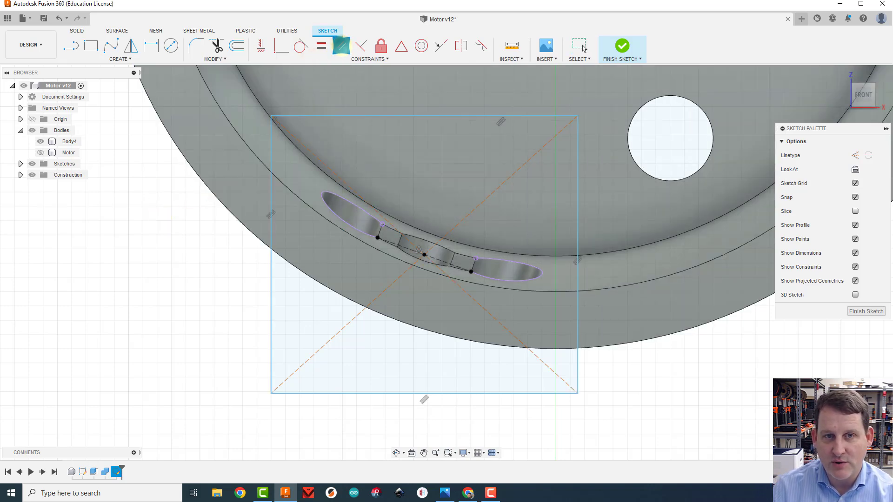
{"action": "left_click", "coordinate": [425, 115]}
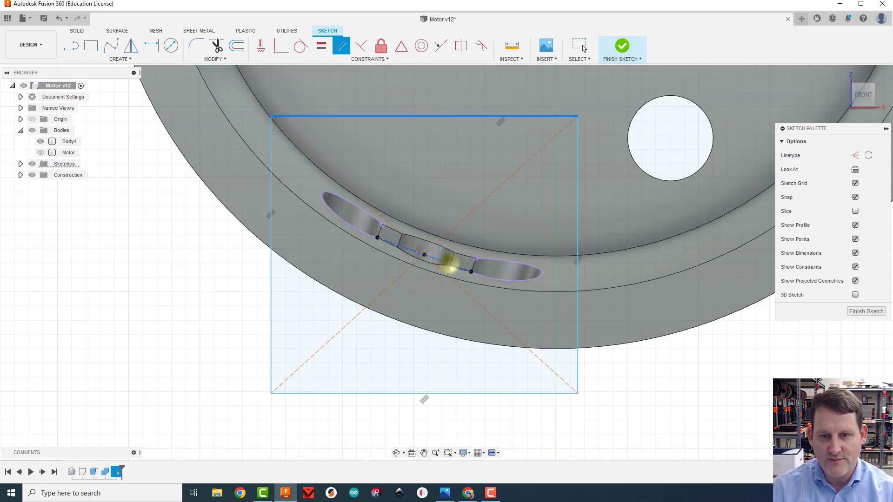
{"action": "left_click", "coordinate": [450, 263]}
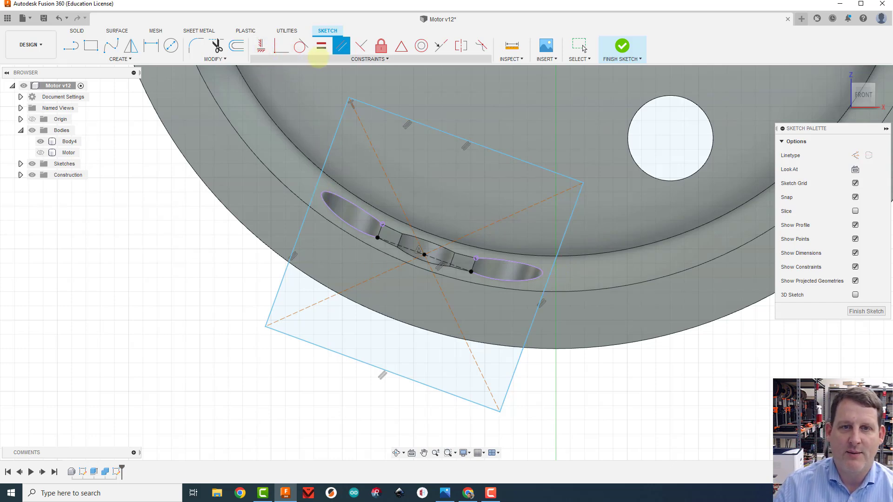
Resize the angled rectangle by its inner corner to about 8.6 mm wide and 7.5 mm deep
{"action": "left_click", "coordinate": [279, 48]}
{"action": "left_click", "coordinate": [327, 158]}
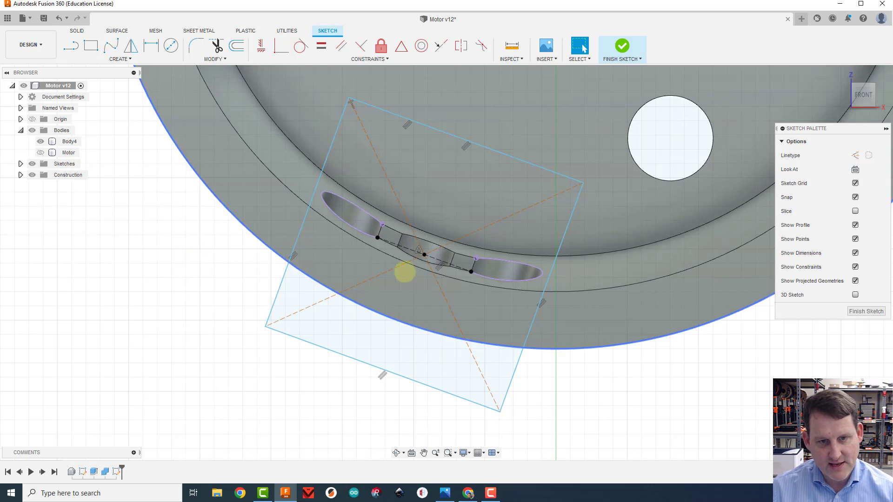
{"action": "left_click", "coordinate": [530, 325]}
{"action": "left_click", "coordinate": [532, 326]}
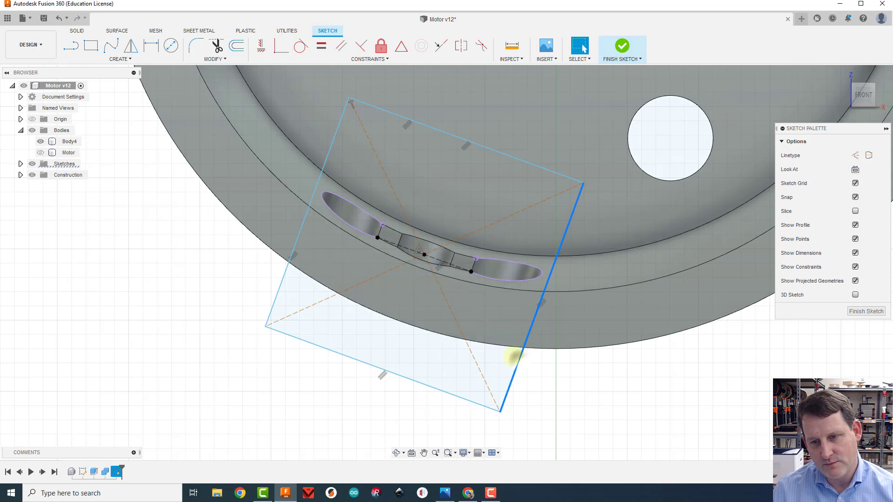
{"action": "left_click", "coordinate": [538, 371]}
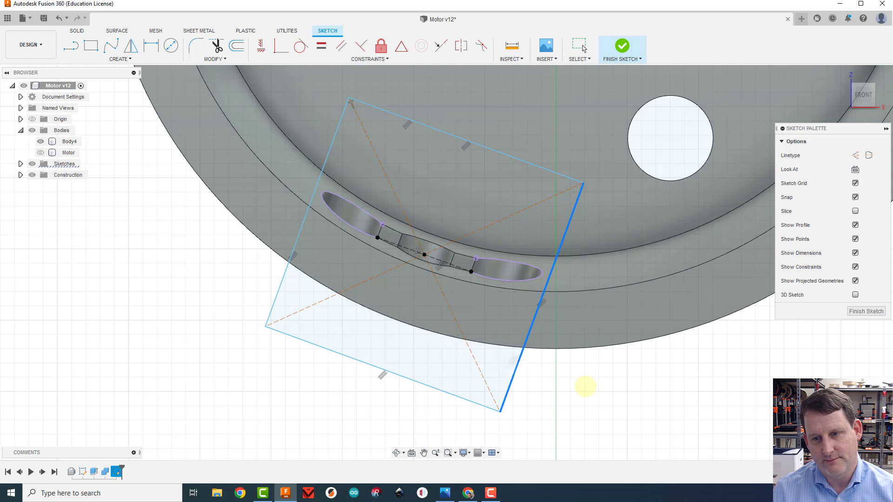
{"action": "left_click", "coordinate": [565, 235]}
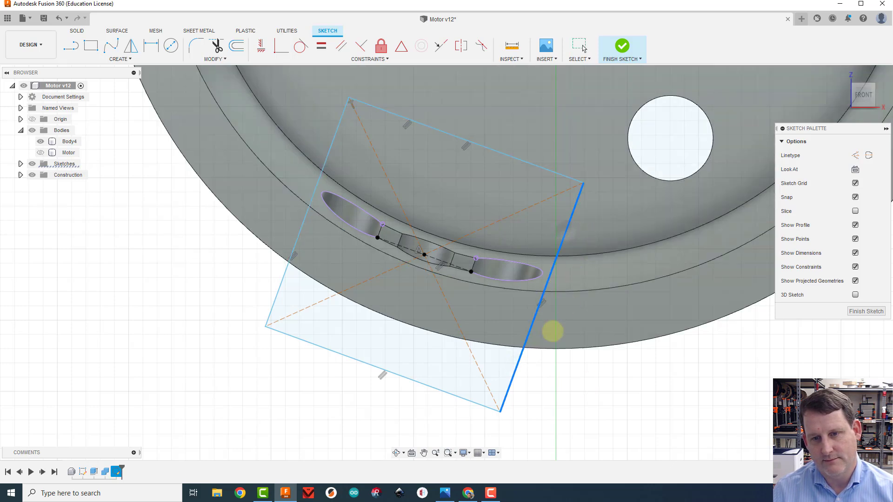
{"action": "left_click", "coordinate": [421, 382]}
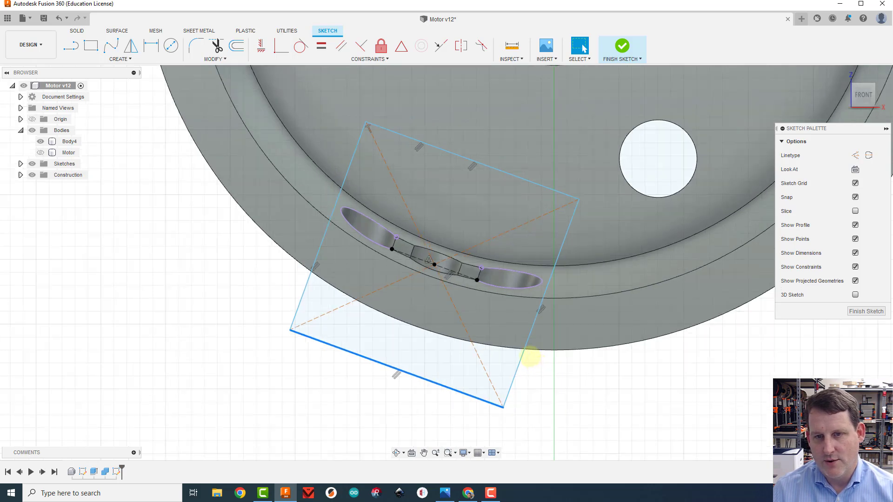
{"action": "mouse_move", "coordinate": [584, 181]}
{"action": "left_mouse_down"}
{"action": "mouse_move", "coordinate": [460, 235]}
{"action": "mouse_move", "coordinate": [518, 239]}
{"action": "mouse_move", "coordinate": [568, 225]}
{"action": "mouse_move", "coordinate": [576, 195]}
{"action": "left_mouse_up"}
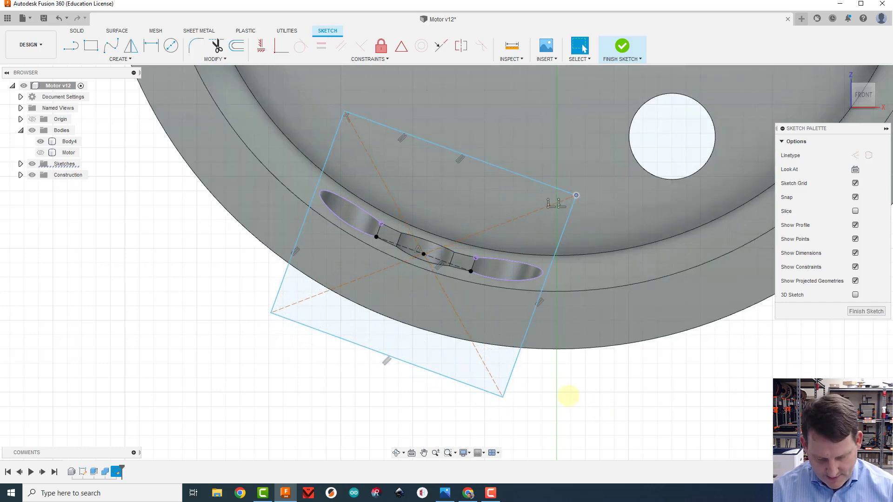
{"action": "key", "text": "d"}
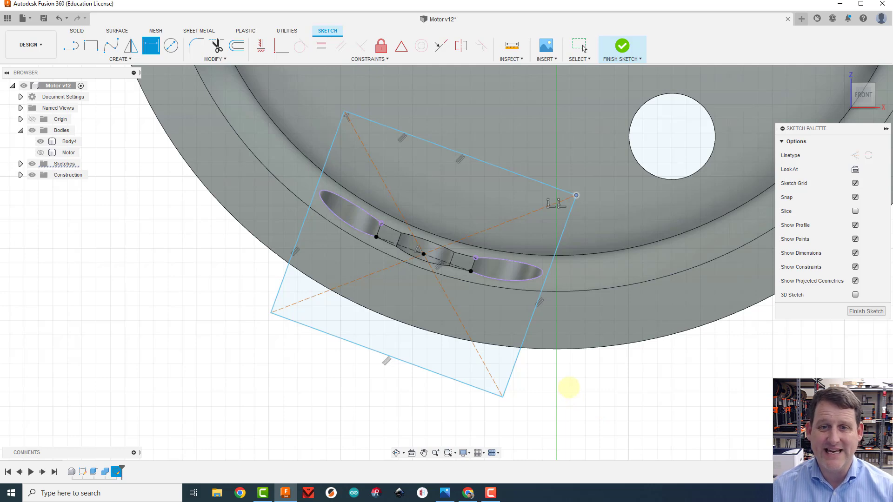
{"action": "left_click", "coordinate": [399, 359]}
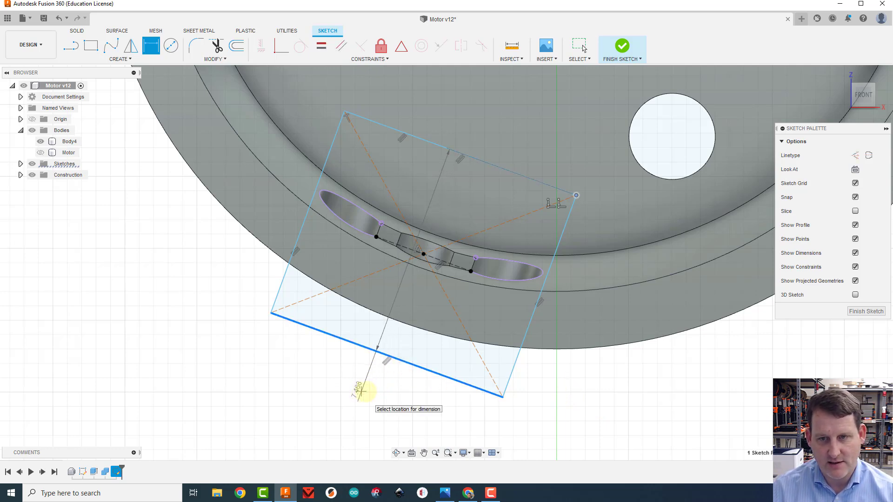
{"action": "key", "text": "Escape"}
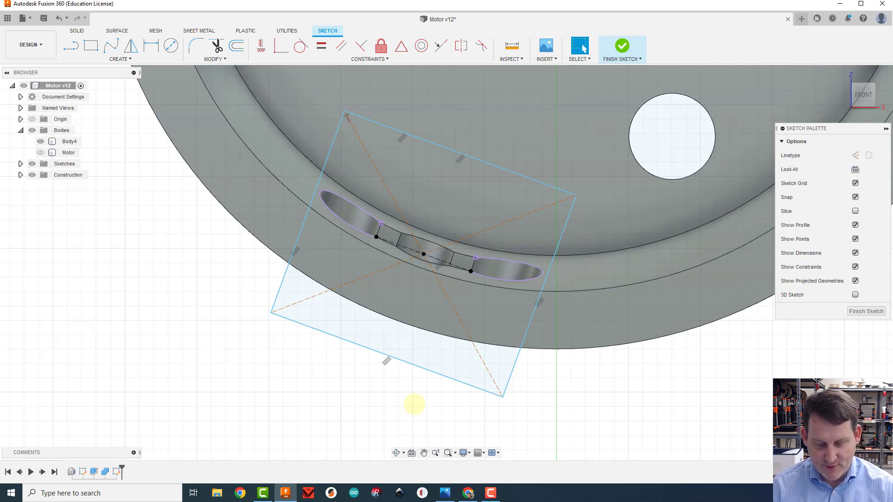
Dimension the rectangle's outer edge with an aligned width of 8.5 mm
{"action": "key", "text": "d"}
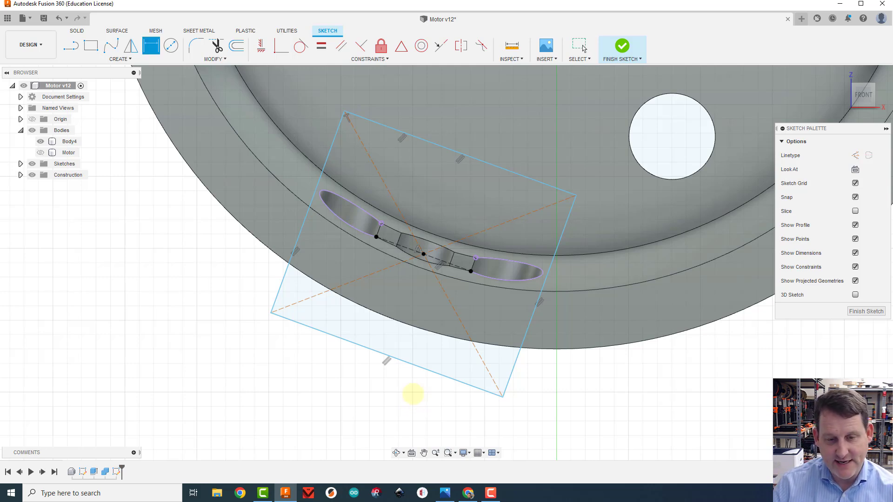
{"action": "left_click", "coordinate": [402, 361]}
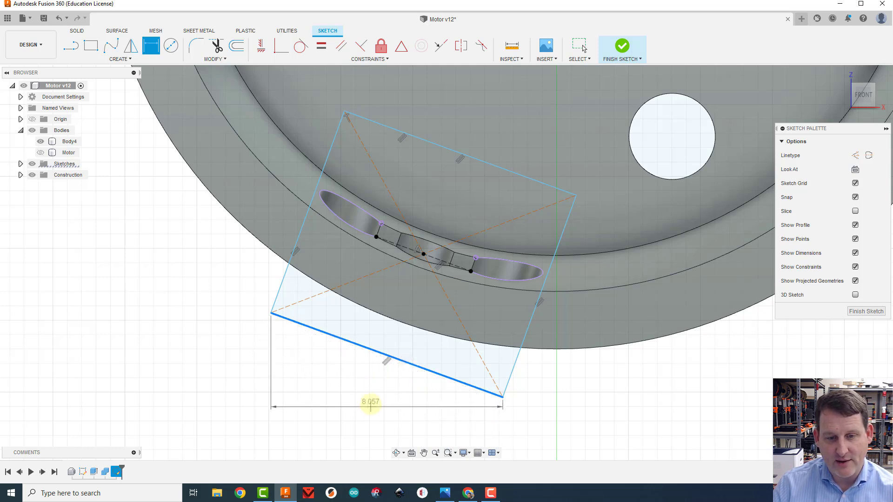
{"action": "left_click", "coordinate": [319, 390]}
{"action": "scroll", "coordinate": [363, 402], "scroll_direction": "up", "scroll_amount": 2}
{"action": "scroll", "coordinate": [363, 402], "scroll_direction": "down", "scroll_amount": 3}
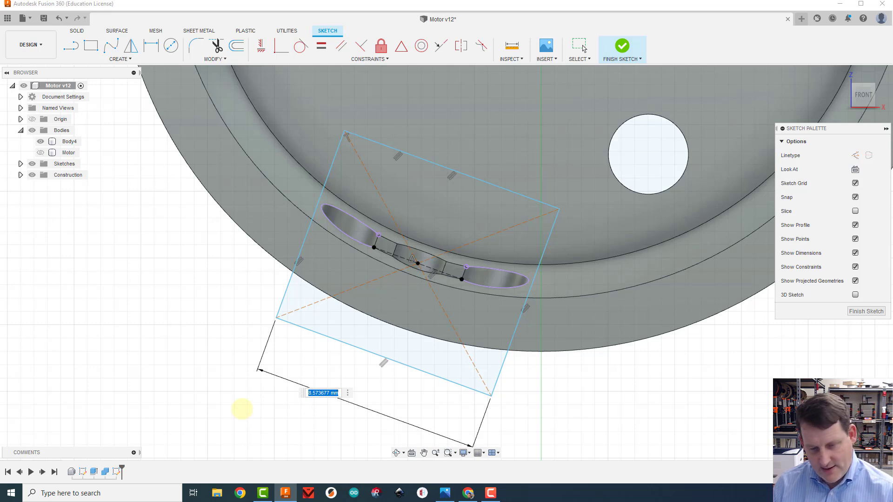
{"action": "type", "text": "8"}
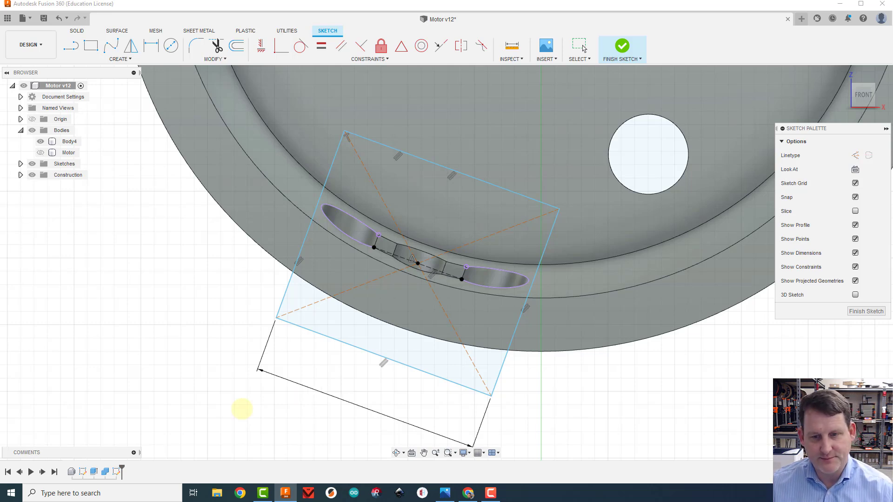
{"action": "type", "text": ".5"}
{"action": "key", "text": "Return"}
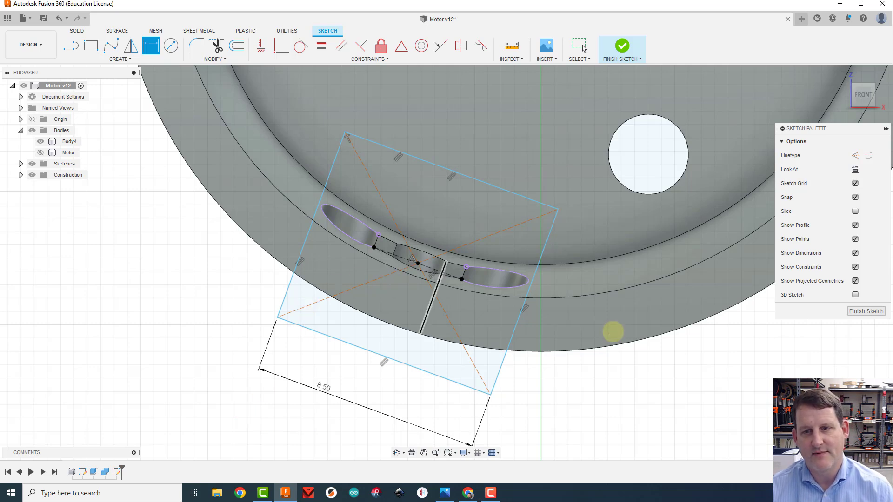
Stretch the rectangle by its outer edge so it extends farther beyond the cap's rim
{"action": "scroll", "coordinate": [643, 363], "scroll_direction": "down", "scroll_amount": 2}
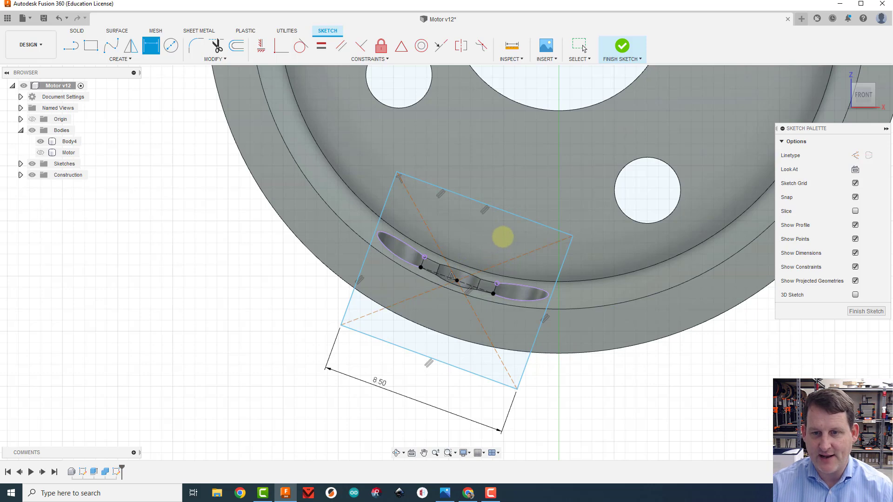
{"action": "left_click", "coordinate": [513, 213]}
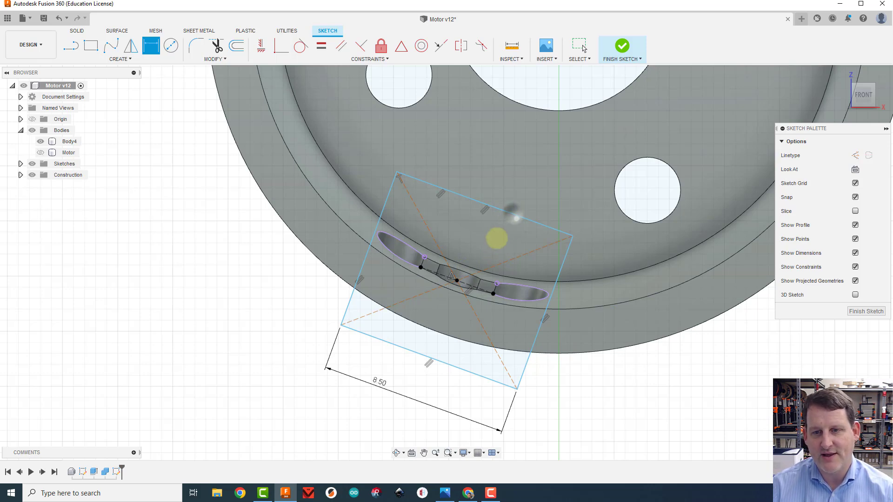
{"action": "key", "text": "Escape"}
{"action": "left_click", "coordinate": [431, 360]}
{"action": "mouse_move", "coordinate": [425, 358]}
{"action": "left_mouse_down"}
{"action": "mouse_move", "coordinate": [424, 372]}
{"action": "mouse_move", "coordinate": [448, 364]}
{"action": "mouse_move", "coordinate": [435, 408]}
{"action": "mouse_move", "coordinate": [454, 370]}
{"action": "mouse_move", "coordinate": [438, 411]}
{"action": "mouse_move", "coordinate": [409, 405]}
{"action": "mouse_move", "coordinate": [423, 393]}
{"action": "left_mouse_up"}
{"action": "scroll", "coordinate": [511, 321], "scroll_direction": "down", "scroll_amount": 4}
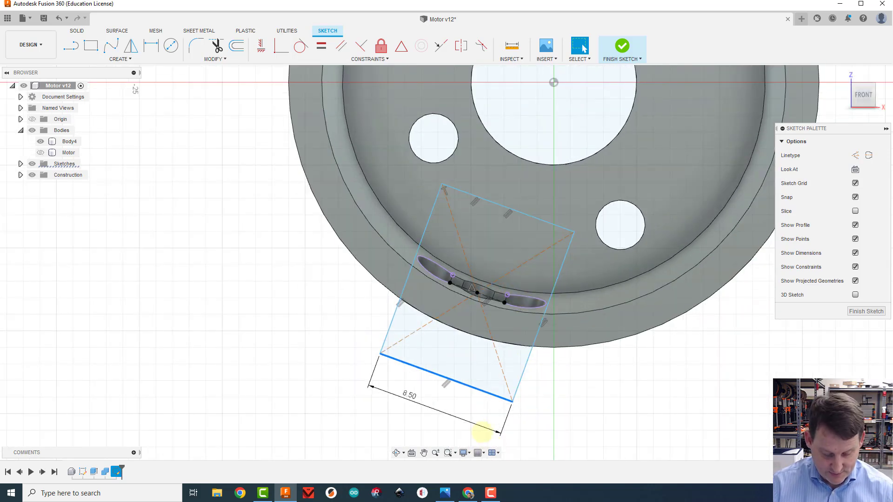
Set up an Extrude cut of the three large profiles inside the rectangle, going 4 mm into the cap
{"action": "key", "text": "e"}
{"action": "left_click", "coordinate": [465, 365]}
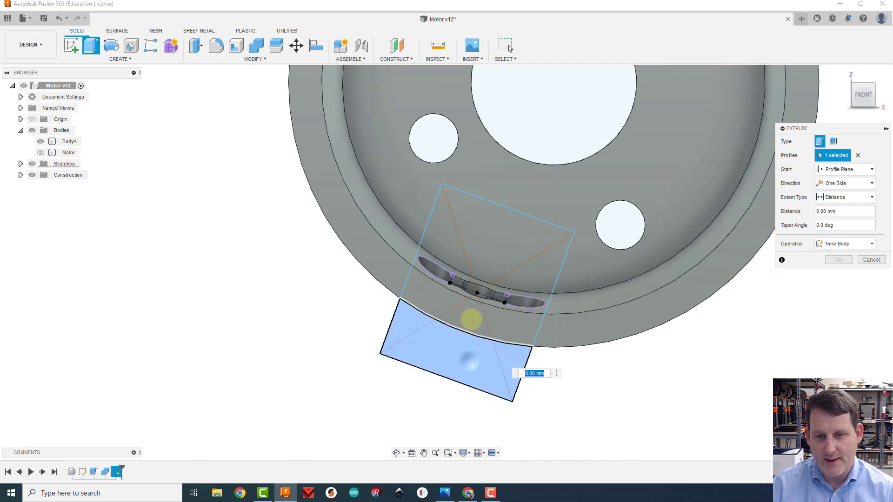
{"action": "left_click", "coordinate": [470, 321]}
{"action": "left_click", "coordinate": [498, 285]}
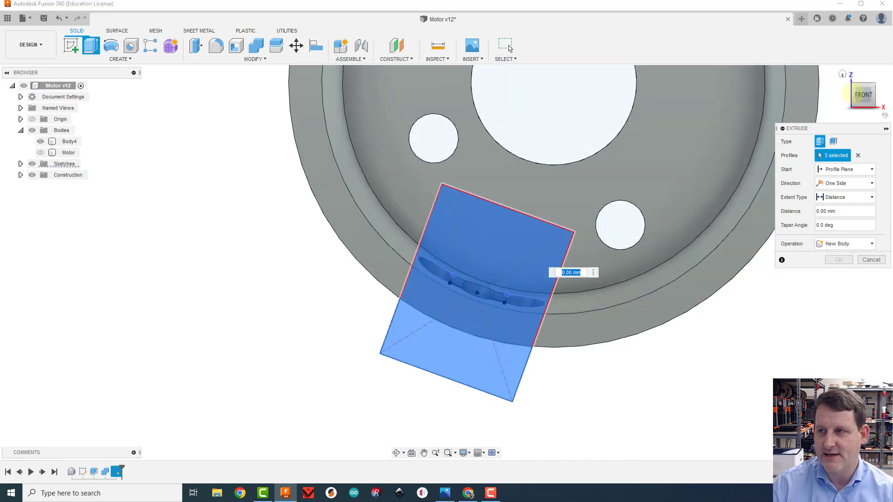
{"action": "left_click_drag", "start_coordinate": [852, 93], "coordinate": [738, 153]}
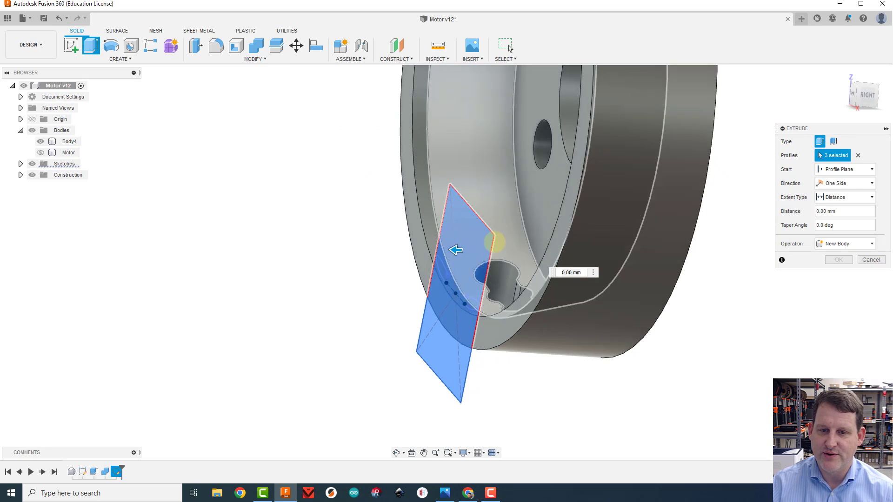
{"action": "left_click_drag", "start_coordinate": [457, 246], "coordinate": [518, 246]}
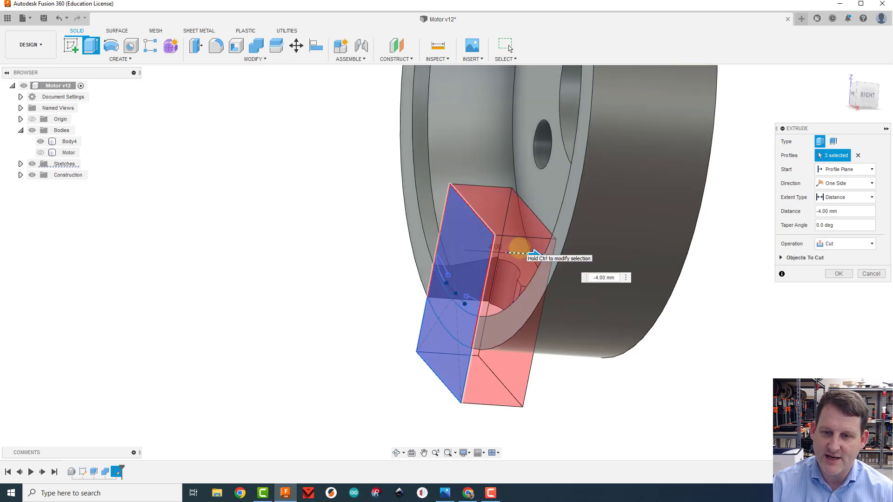
{"action": "left_click_drag", "start_coordinate": [856, 96], "coordinate": [891, 108]}
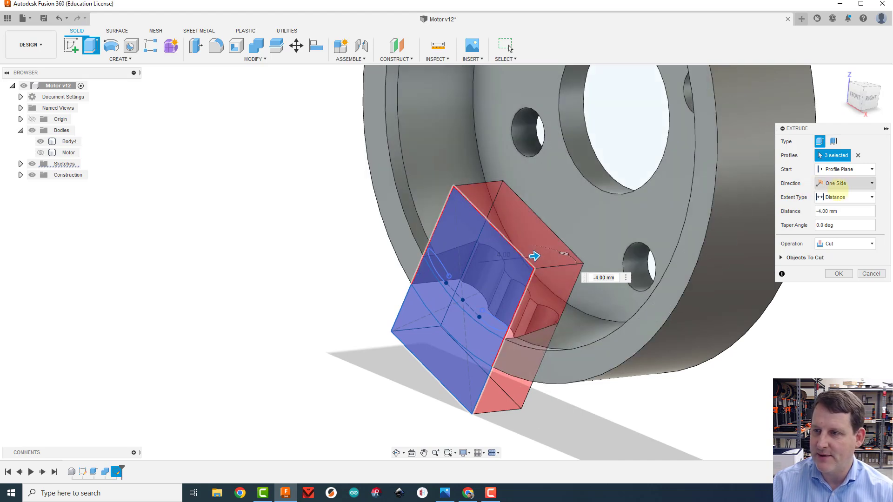
Change the cut's extent to To Object, ending at the cap's inner floor face, and complete the extrusion
{"action": "left_click", "coordinate": [844, 197]}
{"action": "left_click", "coordinate": [834, 217]}
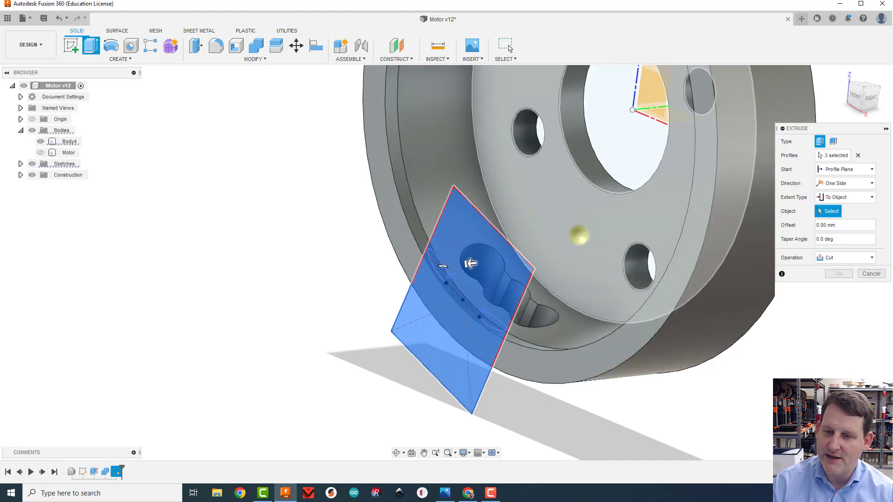
{"action": "left_click", "coordinate": [576, 235]}
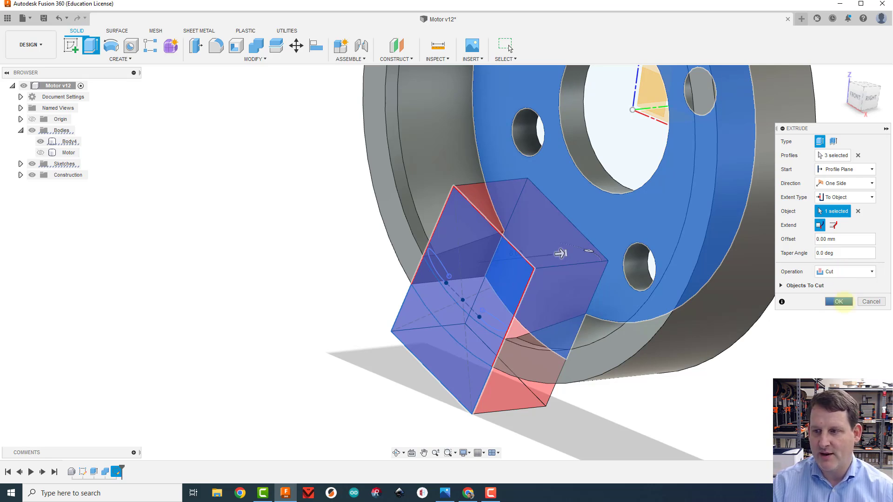
{"action": "left_click", "coordinate": [838, 301]}
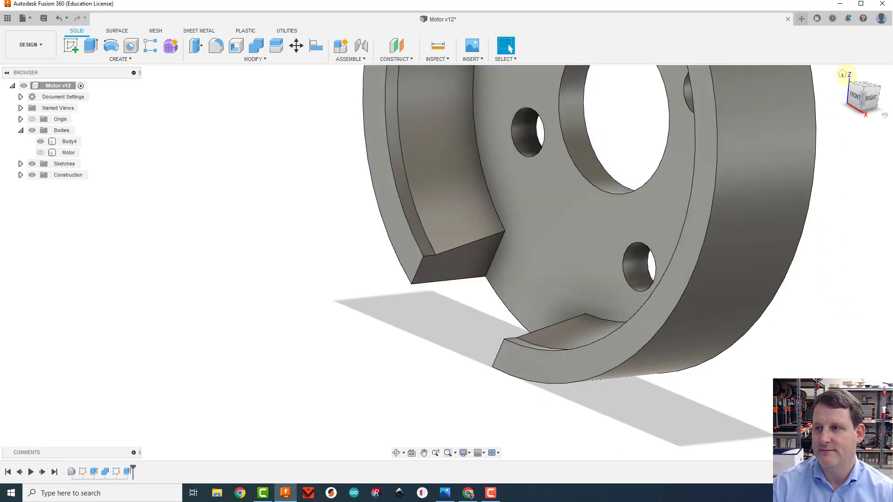
{"action": "left_click", "coordinate": [844, 74]}
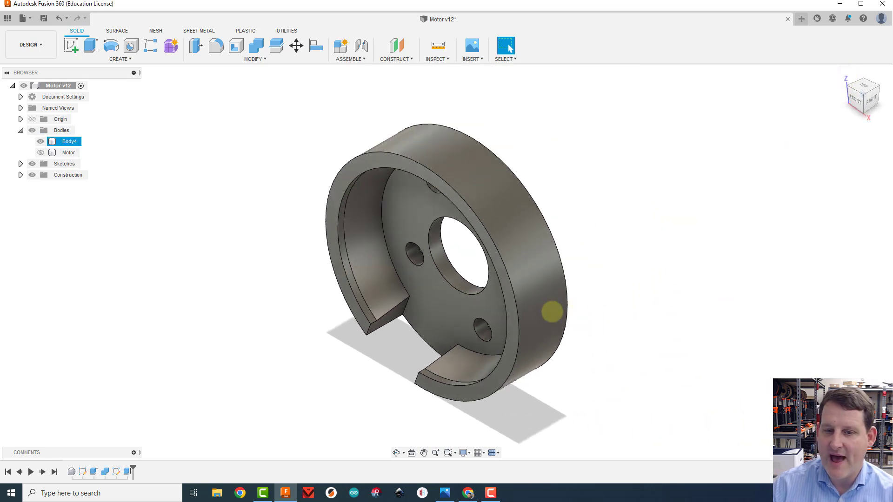
{"action": "left_click", "coordinate": [446, 333]}
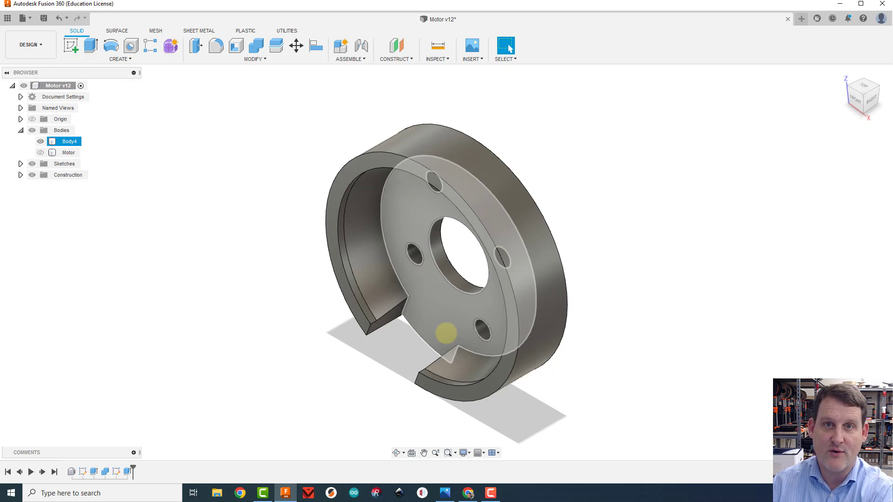
{"action": "left_click", "coordinate": [390, 352]}
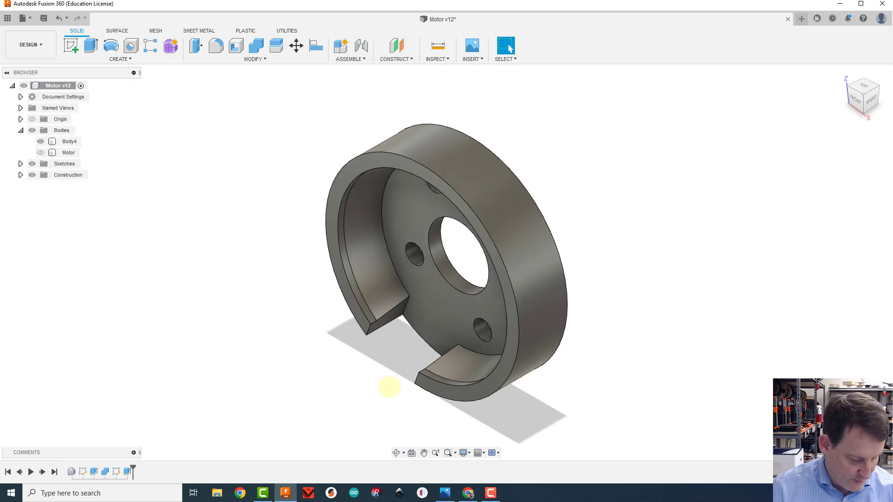